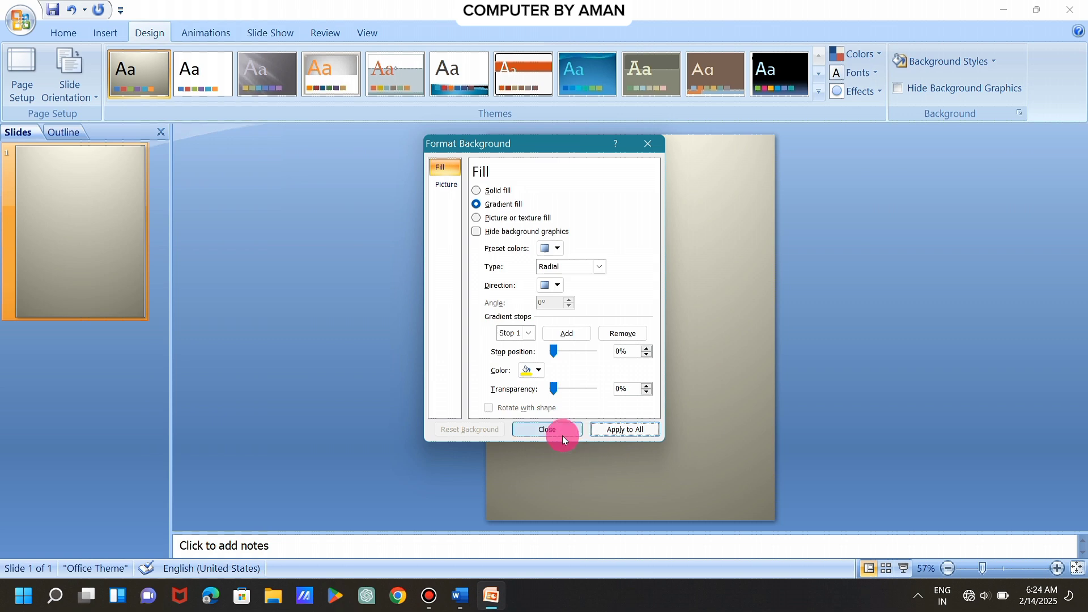
Set the color of gradient Stop 2 in the slide background to yellow and close the background formatting.
click(528, 337)
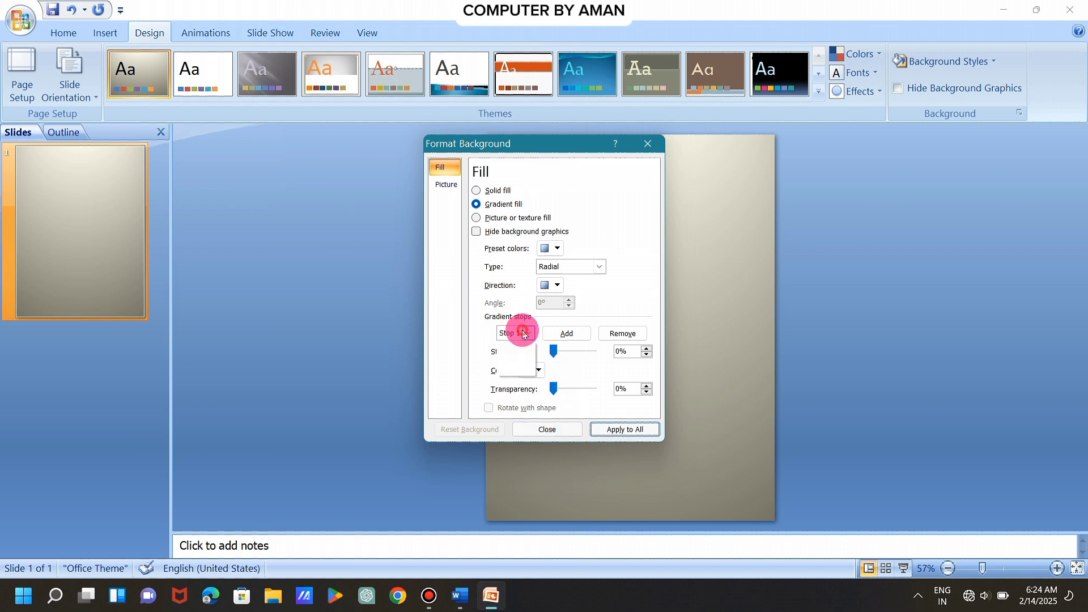
click(530, 360)
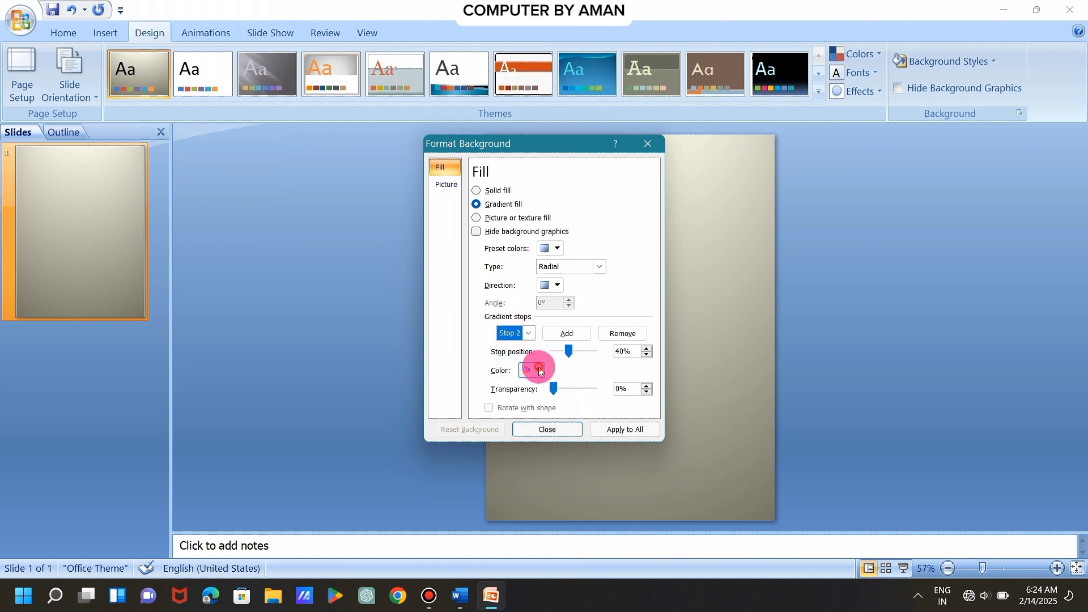
click(540, 371)
click(558, 471)
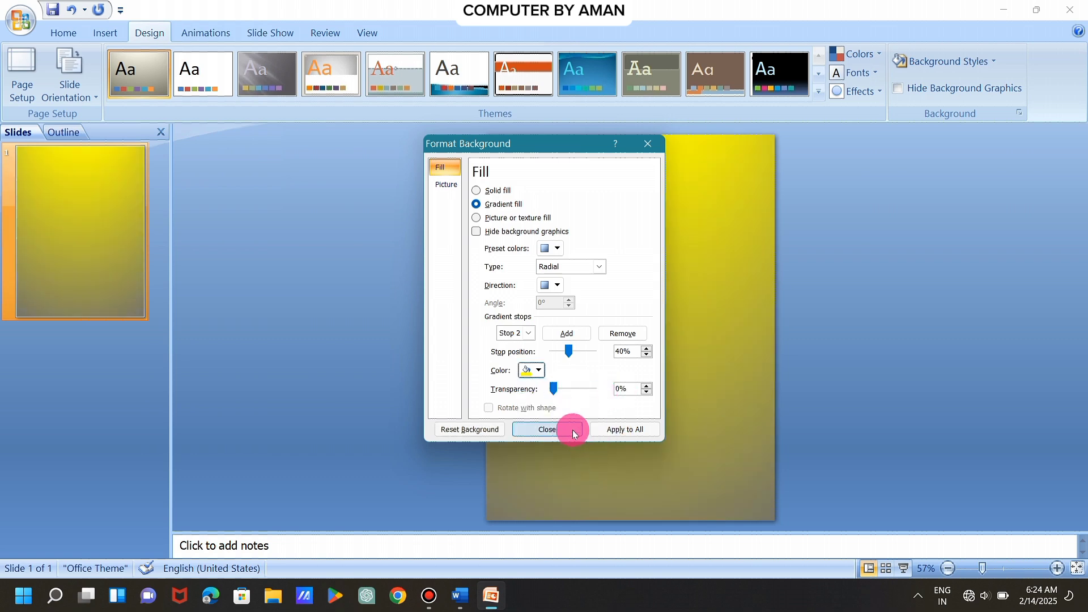
click(573, 429)
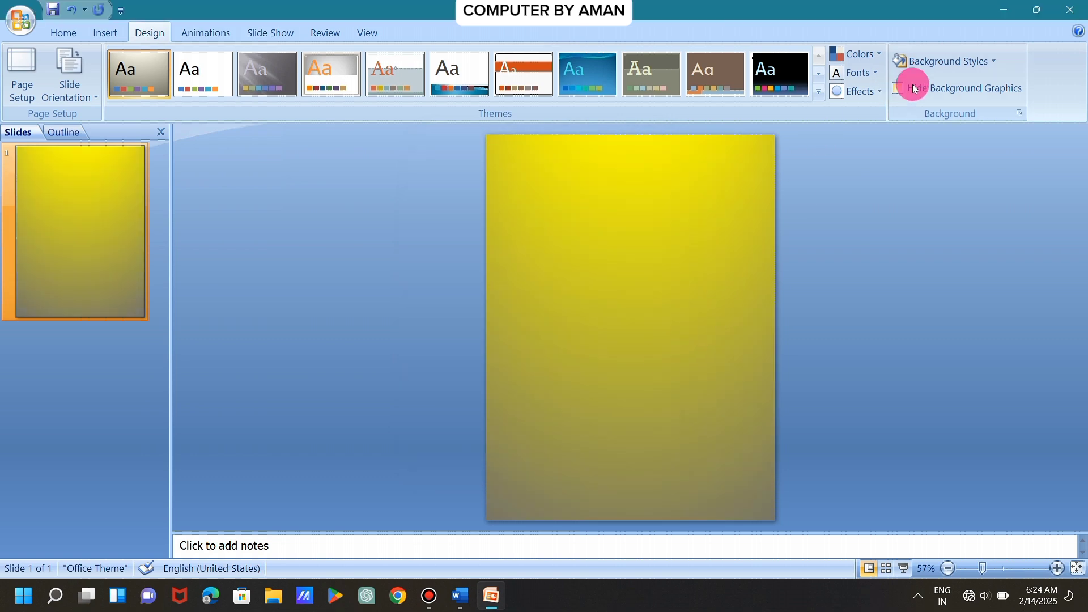
Draw a circle on the slide, enlarge it and place it over the slide's upper-left corner, extending past the edges.
click(108, 36)
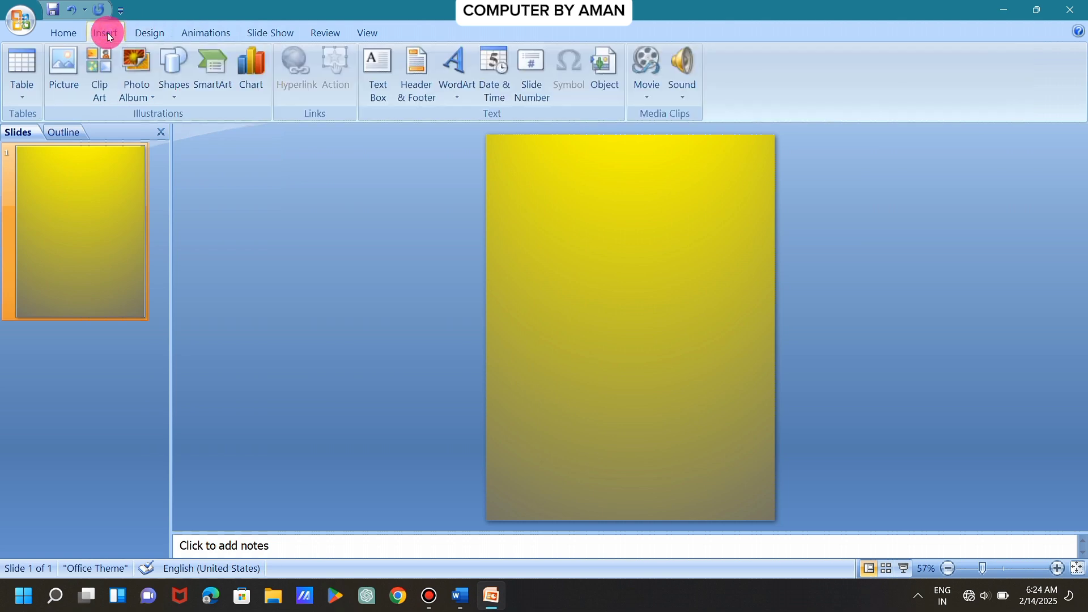
click(182, 56)
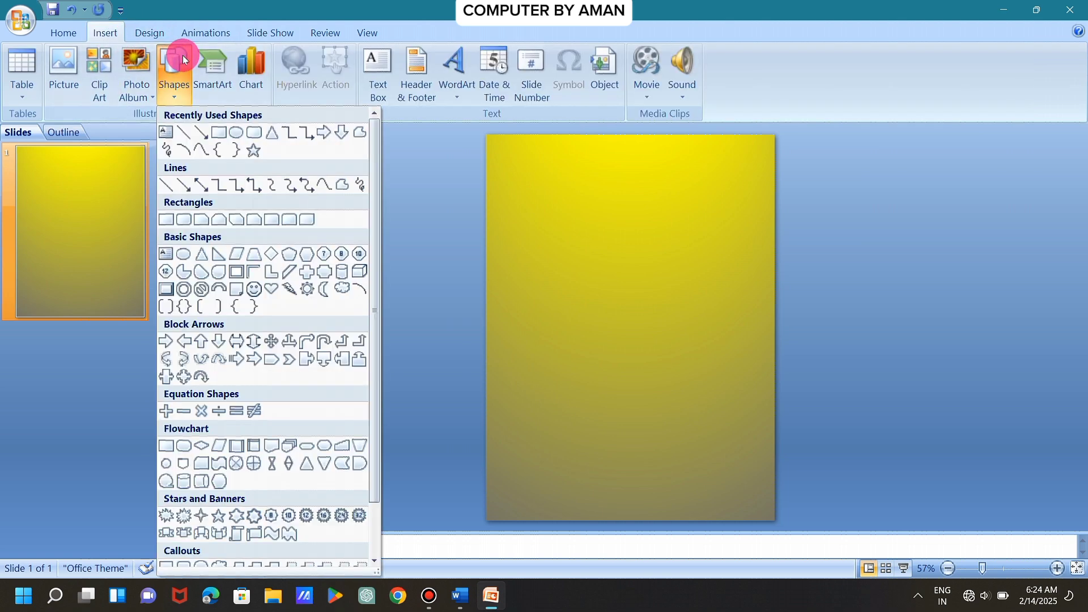
click(238, 134)
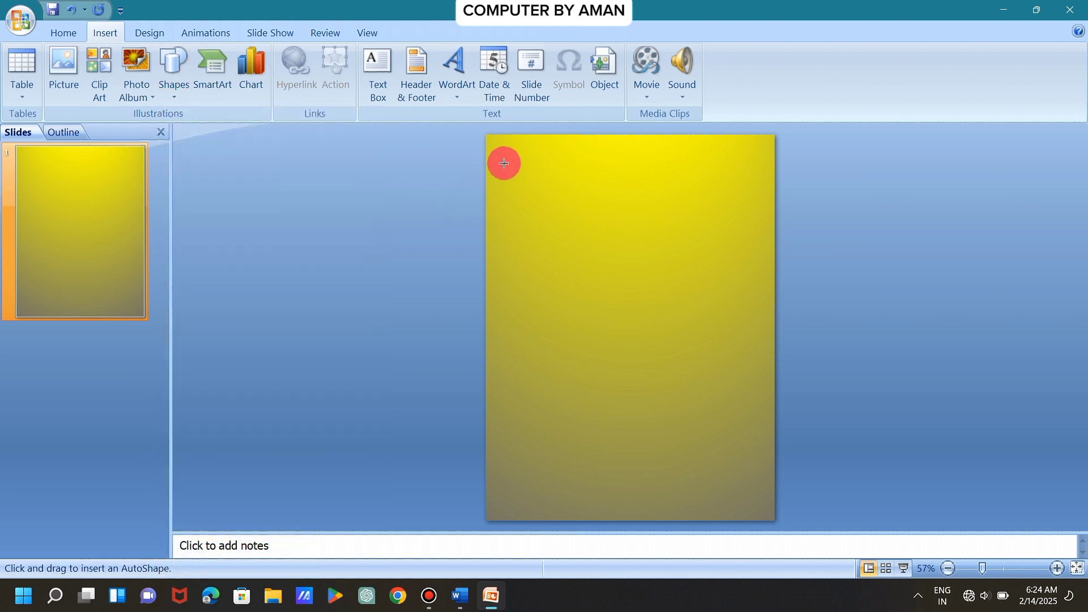
drag(504, 164, 593, 266)
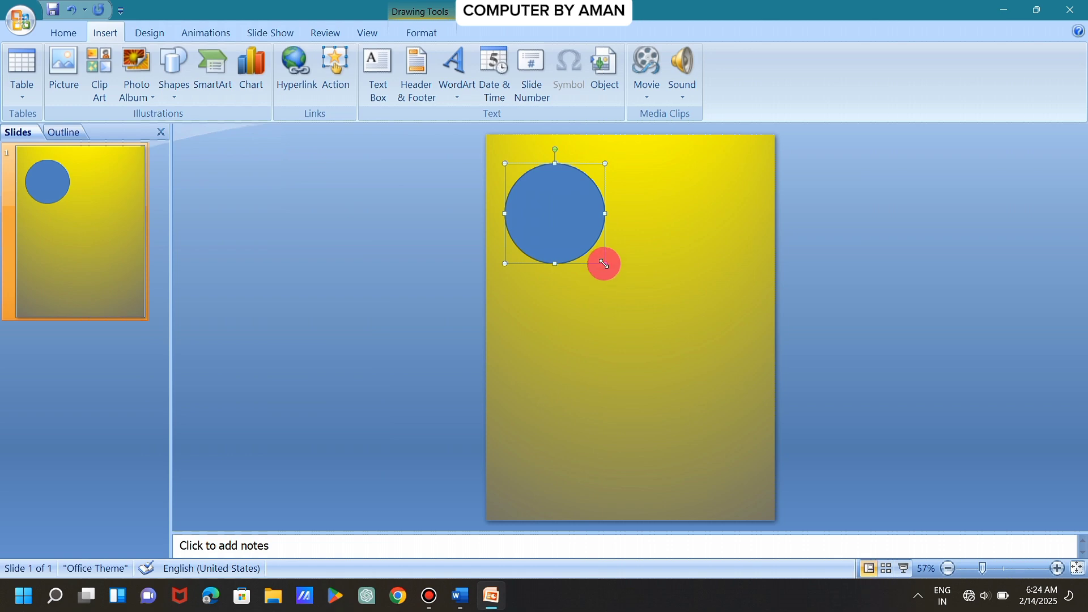
drag(604, 264, 691, 346)
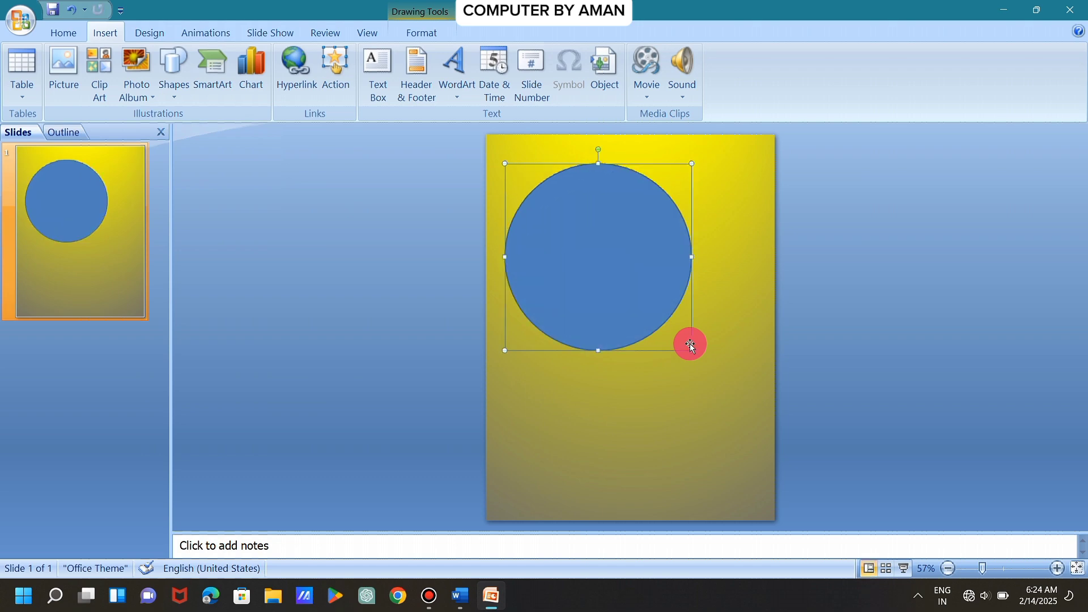
drag(609, 253, 554, 201)
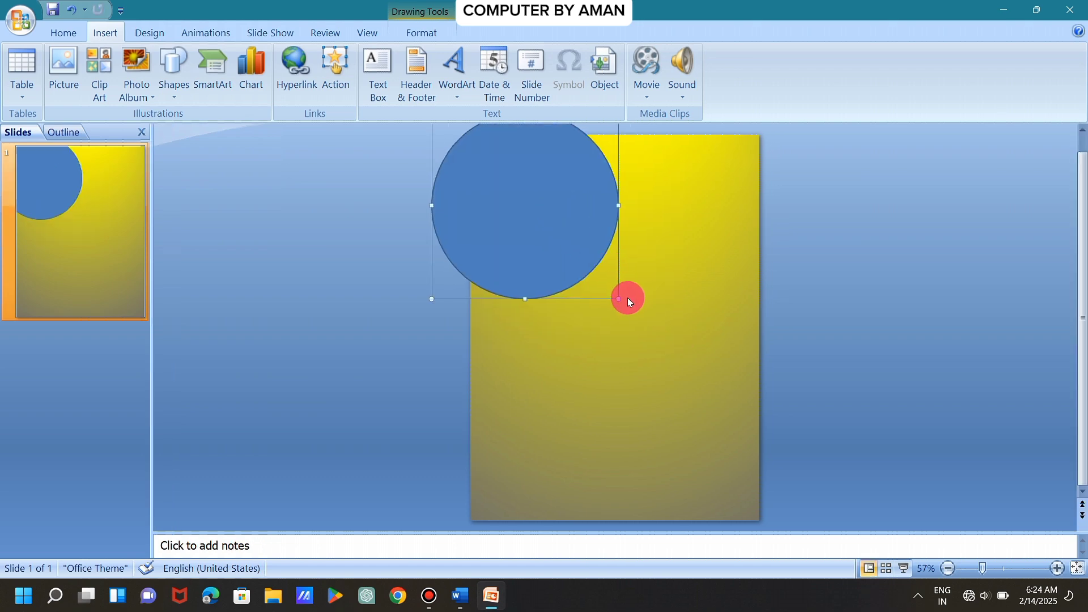
key(Return)
key(Return)
key(Return)
key(Return)
key(Return)
key(Return)
key(Return)
key(Return)
key(Return)
key(Return)
key(Return)
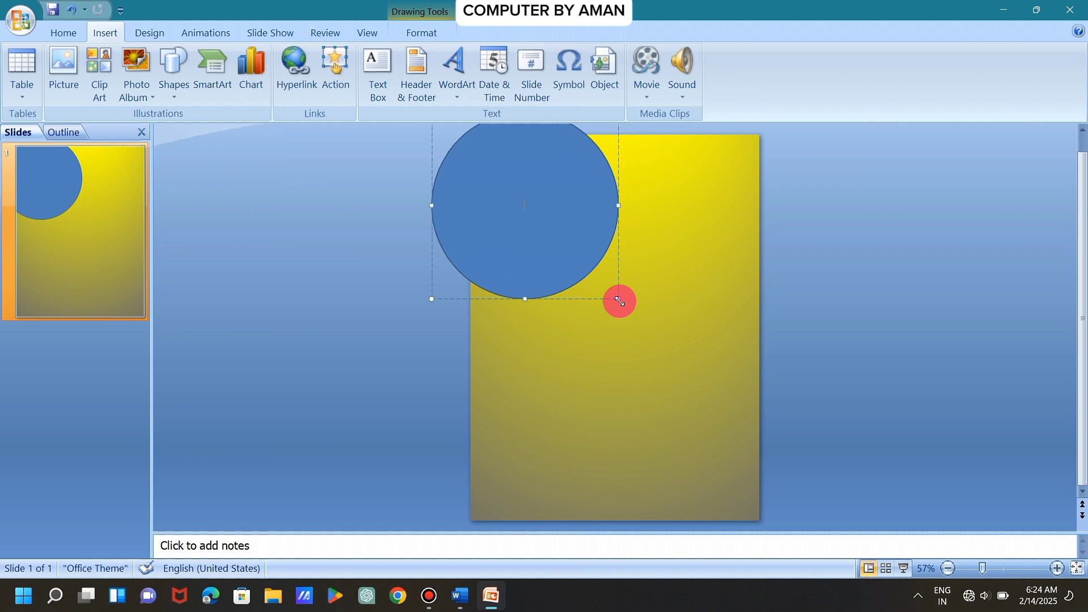
key(Return)
Enlarge the circle to about 5.42" in diameter and fine-tune its position over the slide's upper-left corner.
click(614, 275)
drag(619, 297, 642, 320)
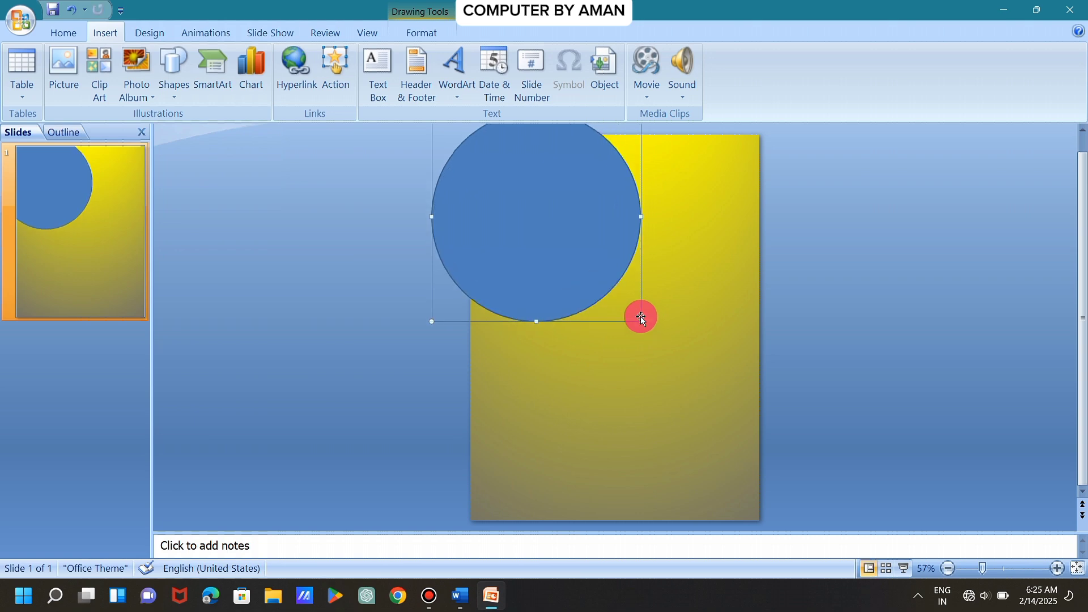
mouse_move(614, 237)
mouse_down()
mouse_move(626, 246)
mouse_move(616, 237)
mouse_up()
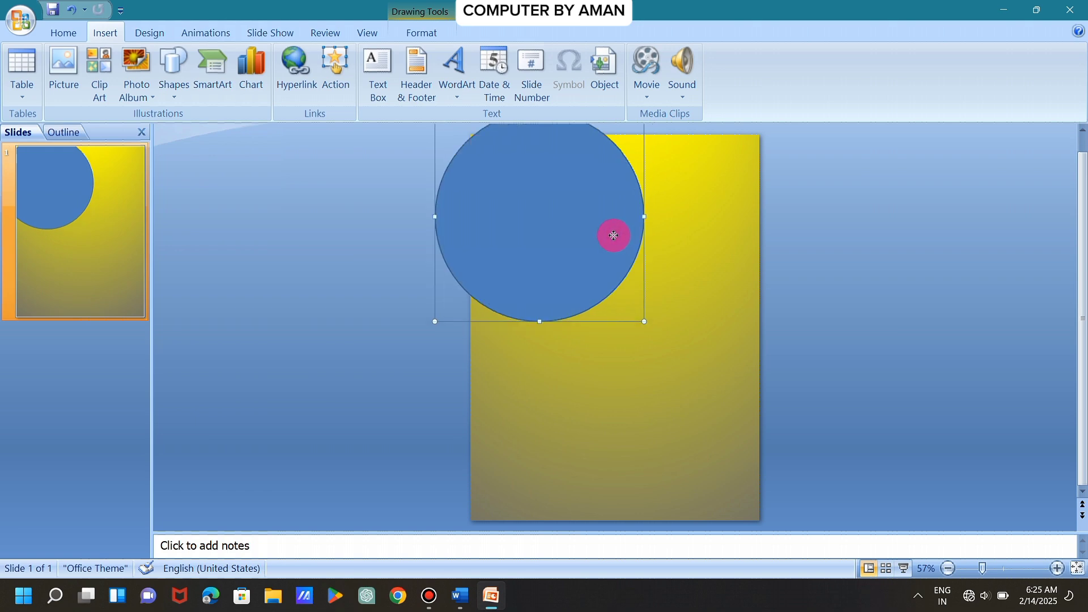
drag(613, 236, 614, 236)
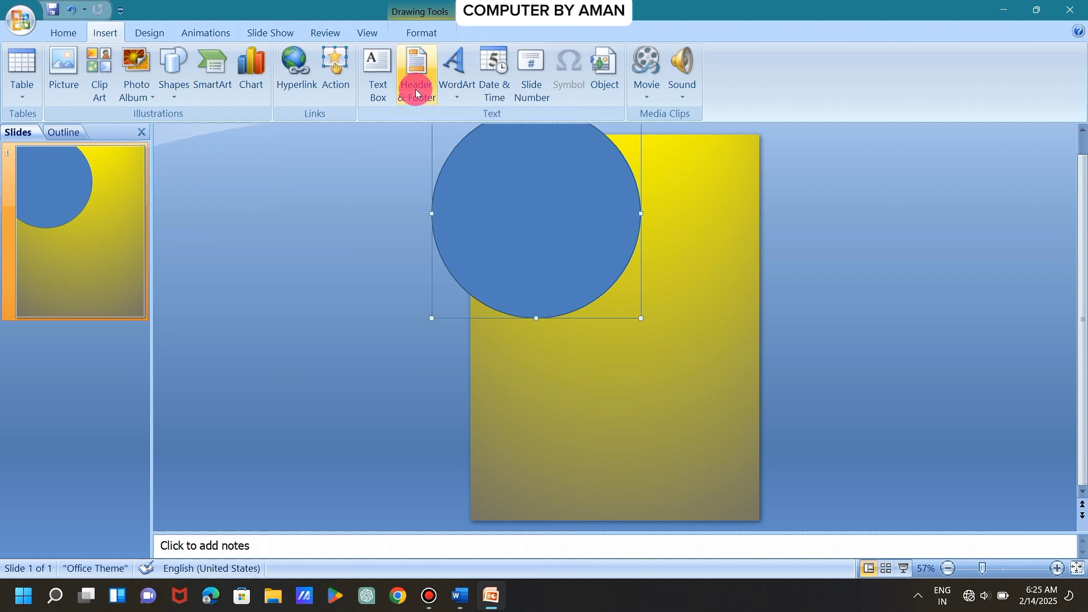
Fill the circle with the night photo of the illuminated bridge from the MAHAKUMBH folder on the Desktop.
click(430, 39)
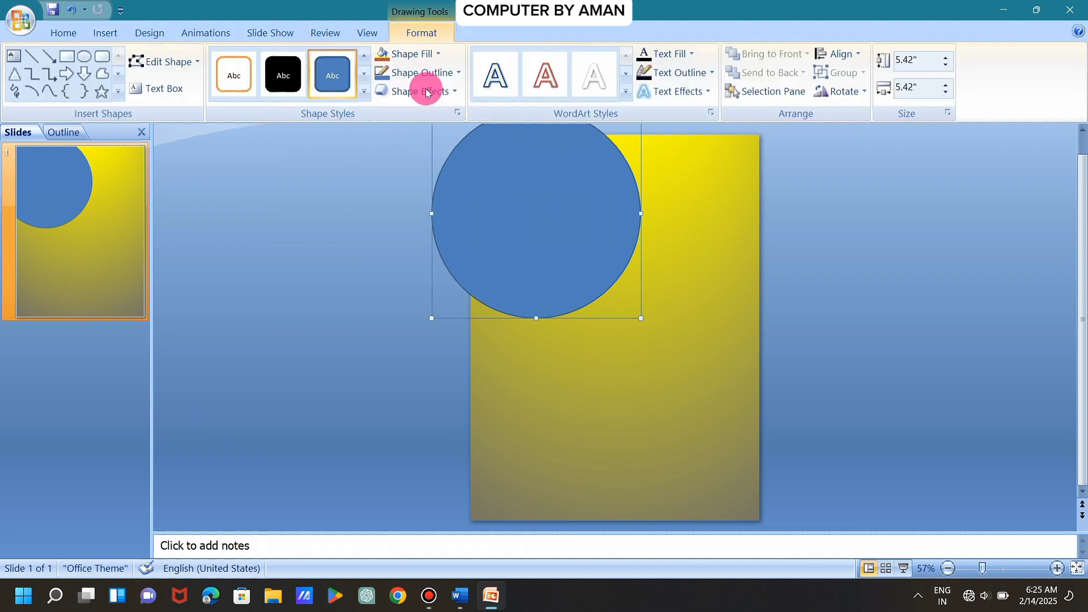
click(425, 55)
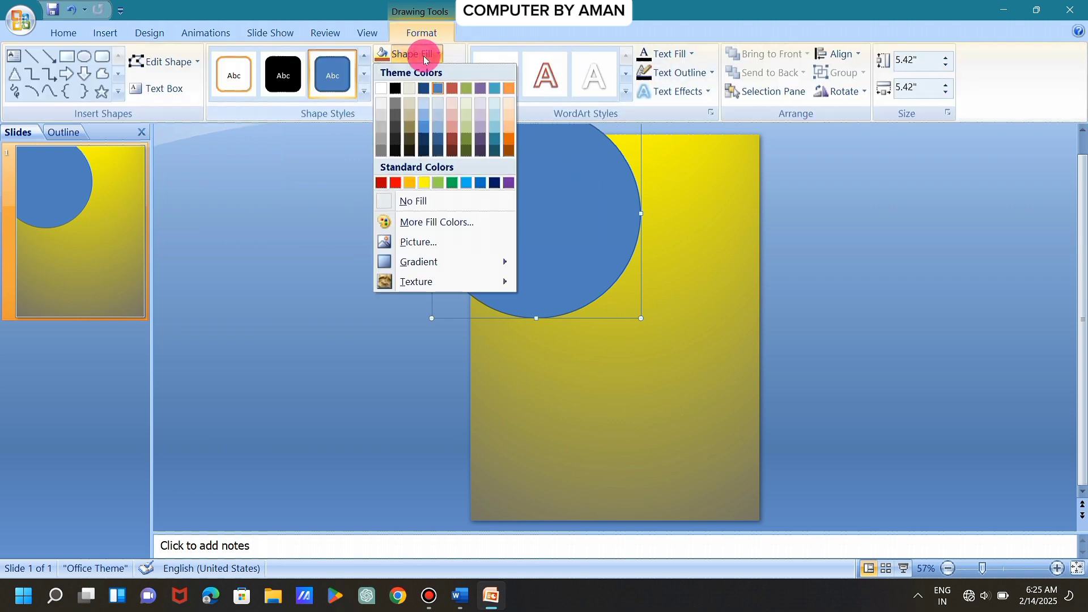
click(438, 244)
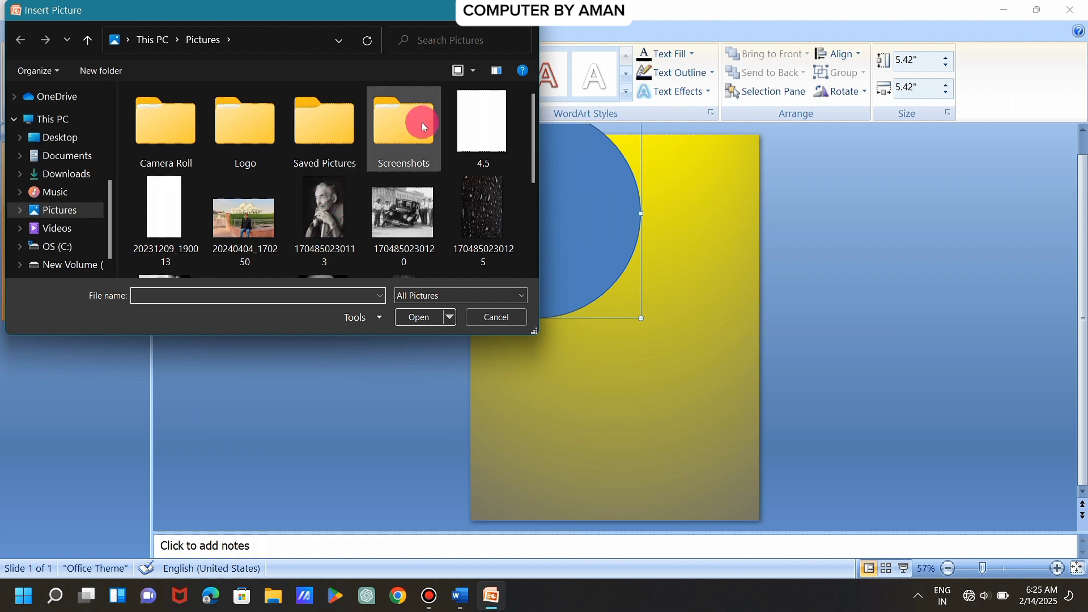
scroll(63, 170, up, 3)
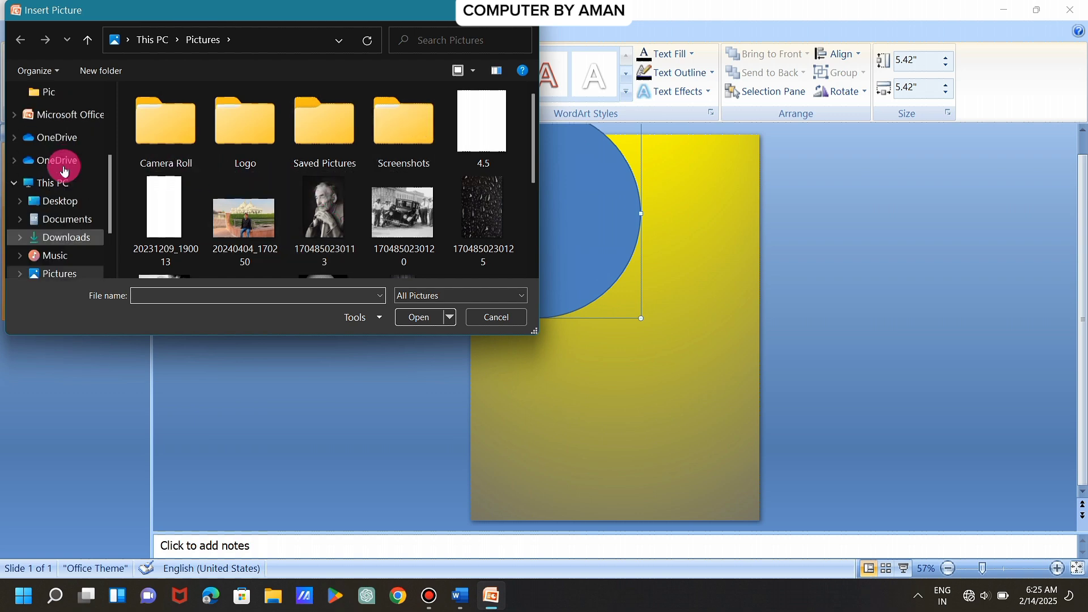
scroll(65, 170, up, 1)
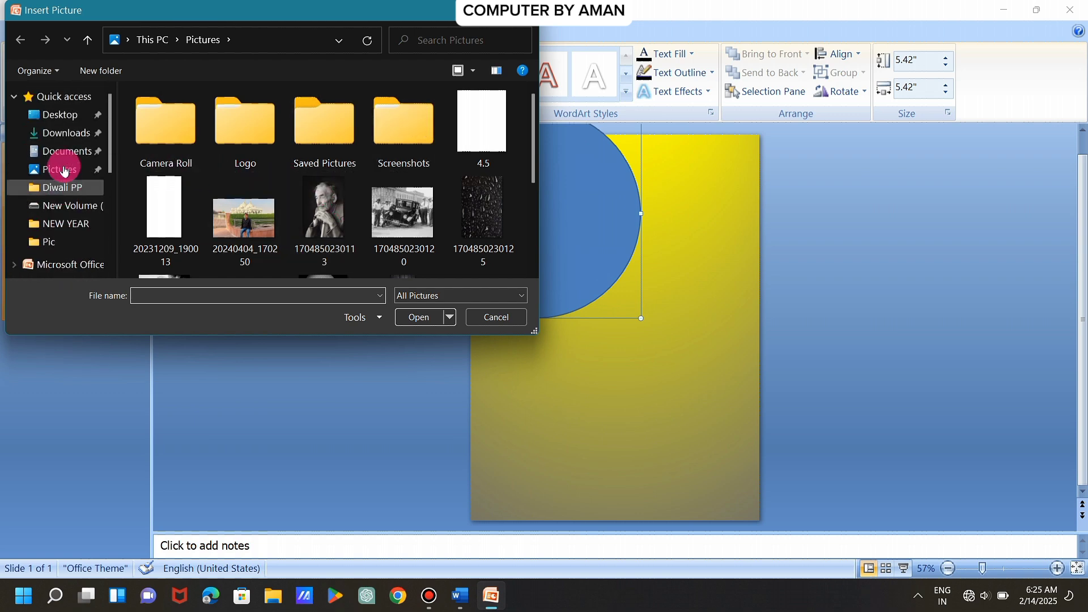
click(65, 113)
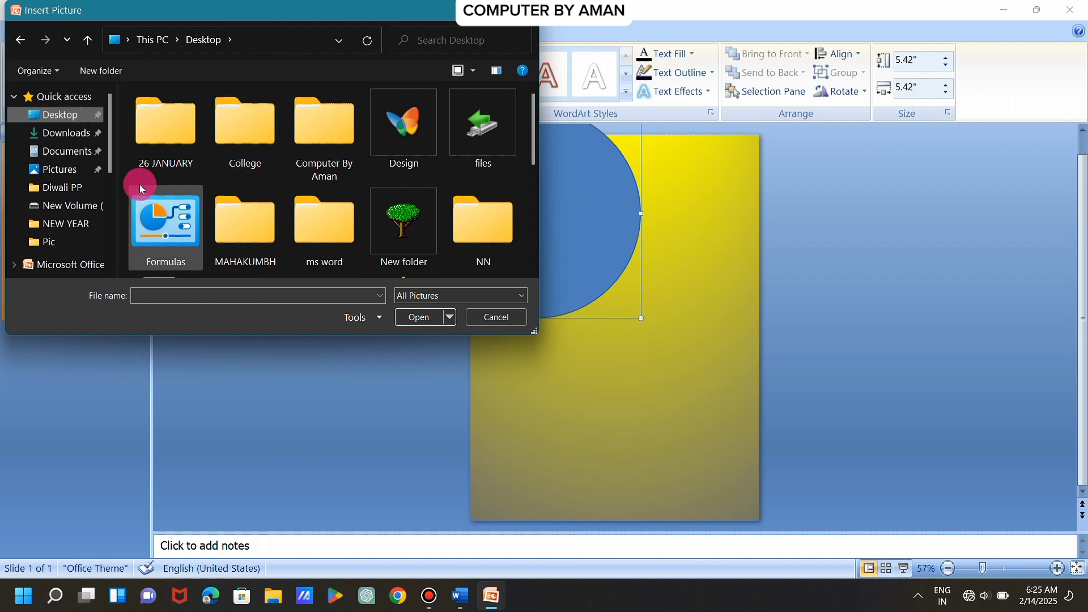
double_click(254, 222)
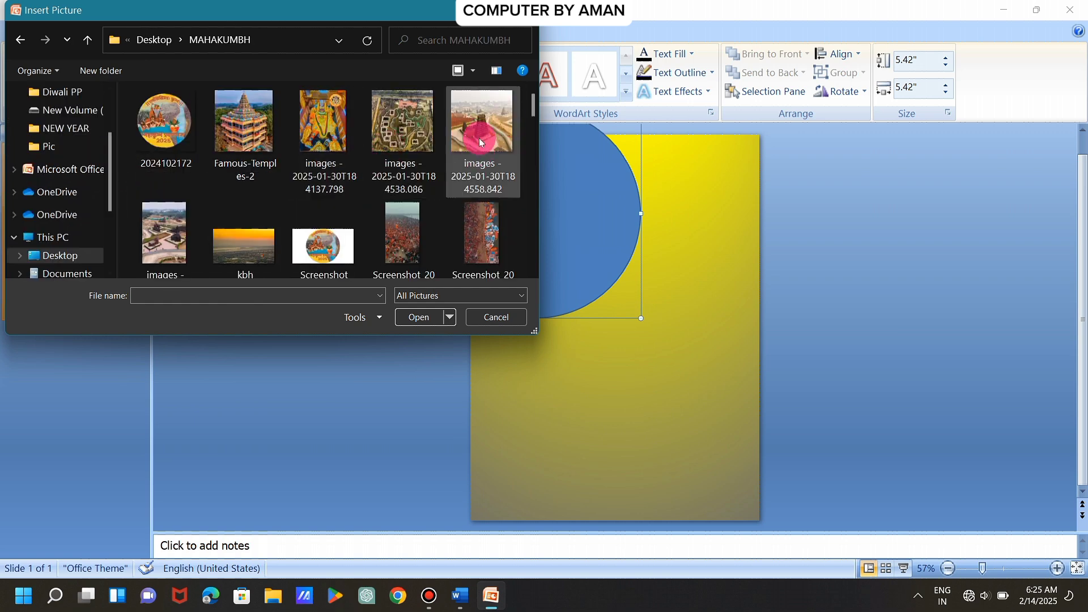
scroll(361, 154, down, 2)
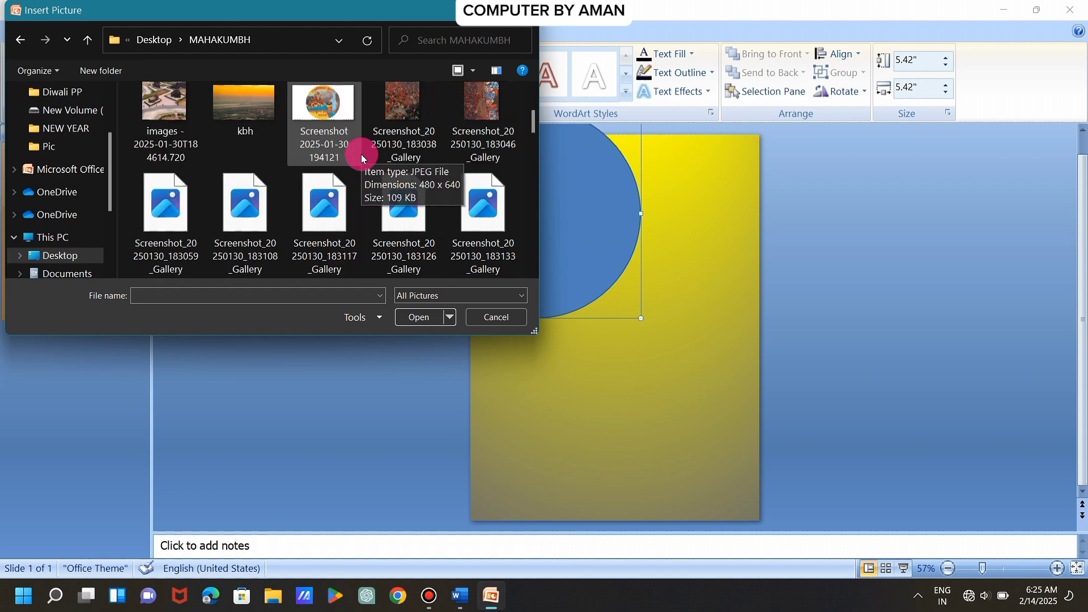
scroll(362, 154, down, 10)
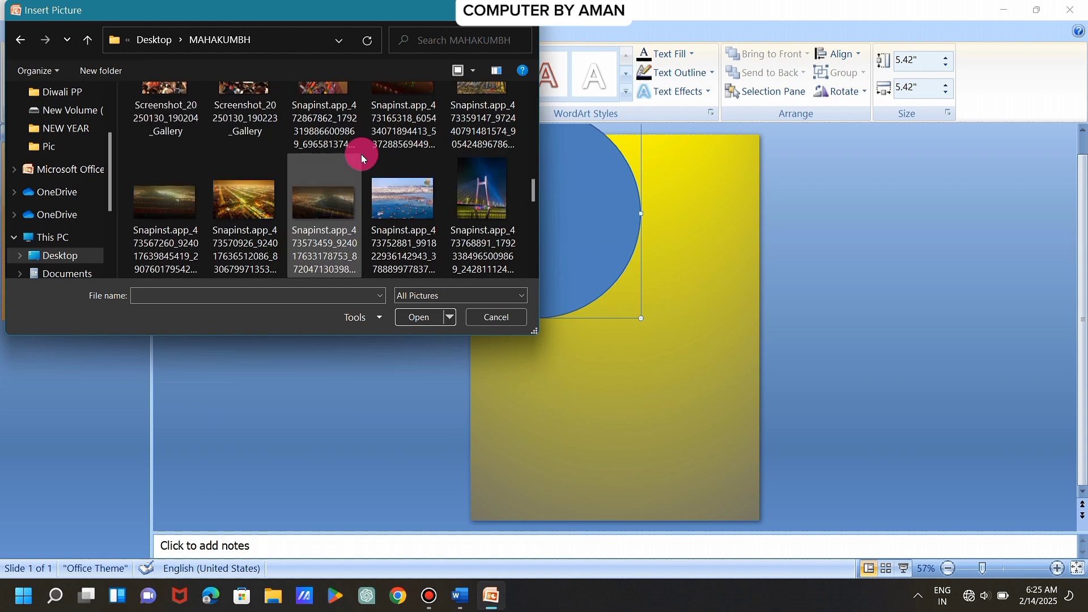
scroll(362, 156, up, 1)
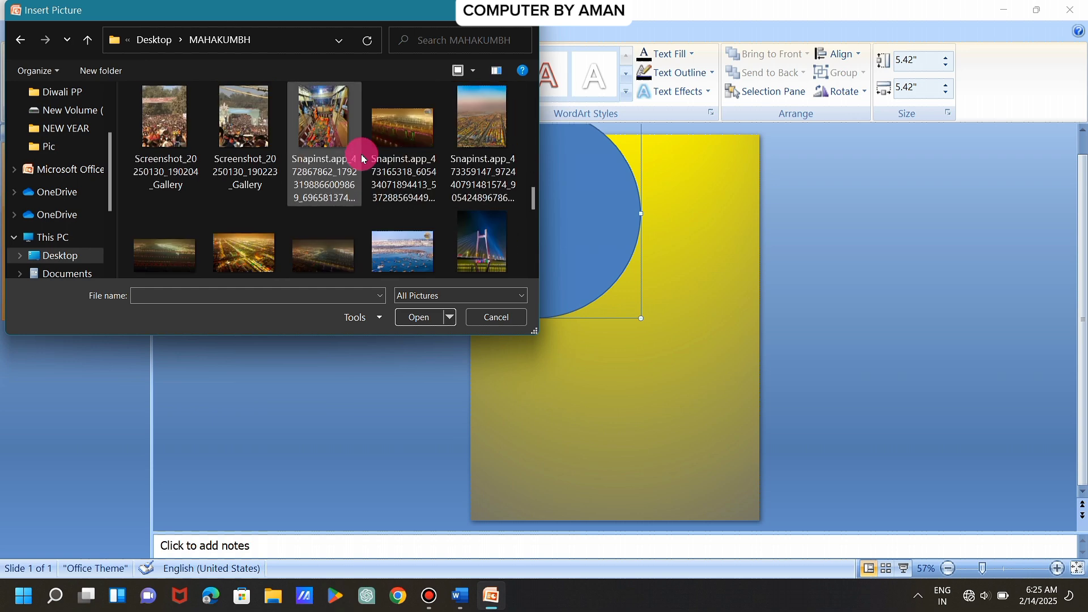
click(476, 237)
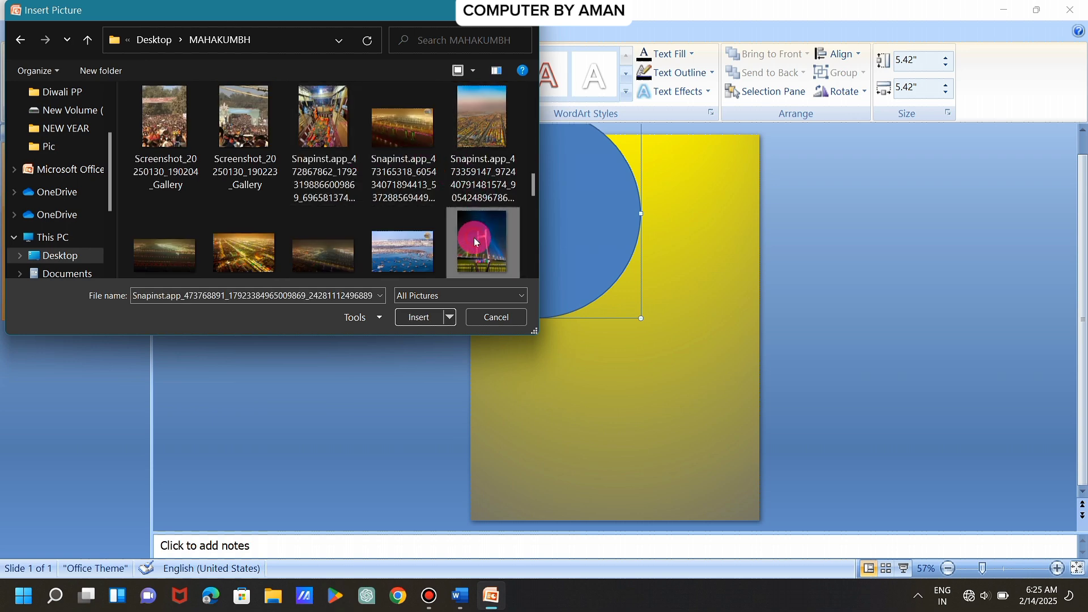
click(419, 318)
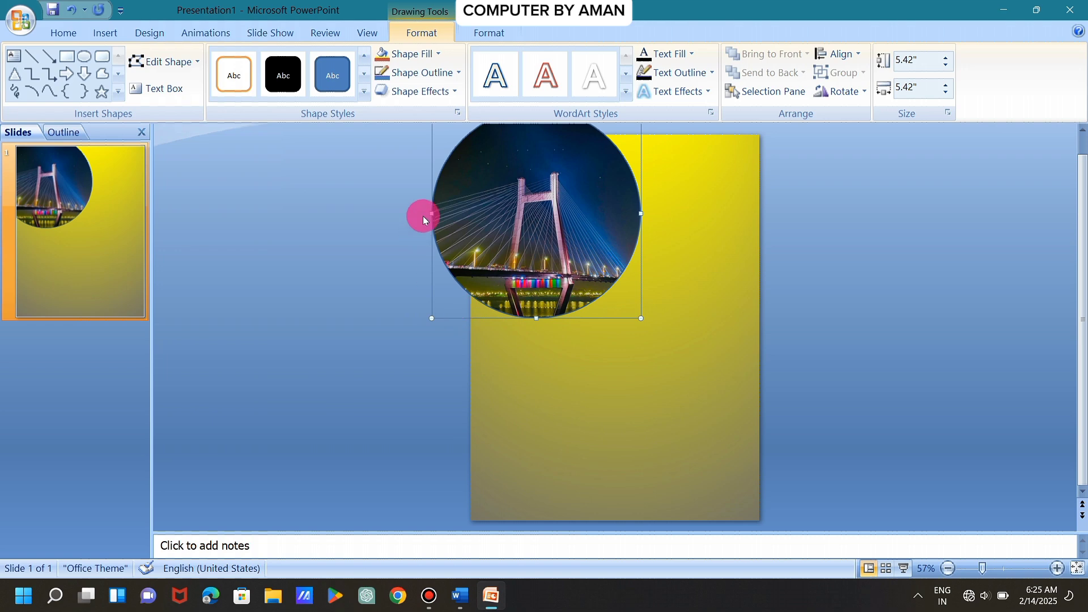
Remove the outline of the picture-filled circle and apply the outer shadow preset offset diagonally to the lower right.
click(430, 74)
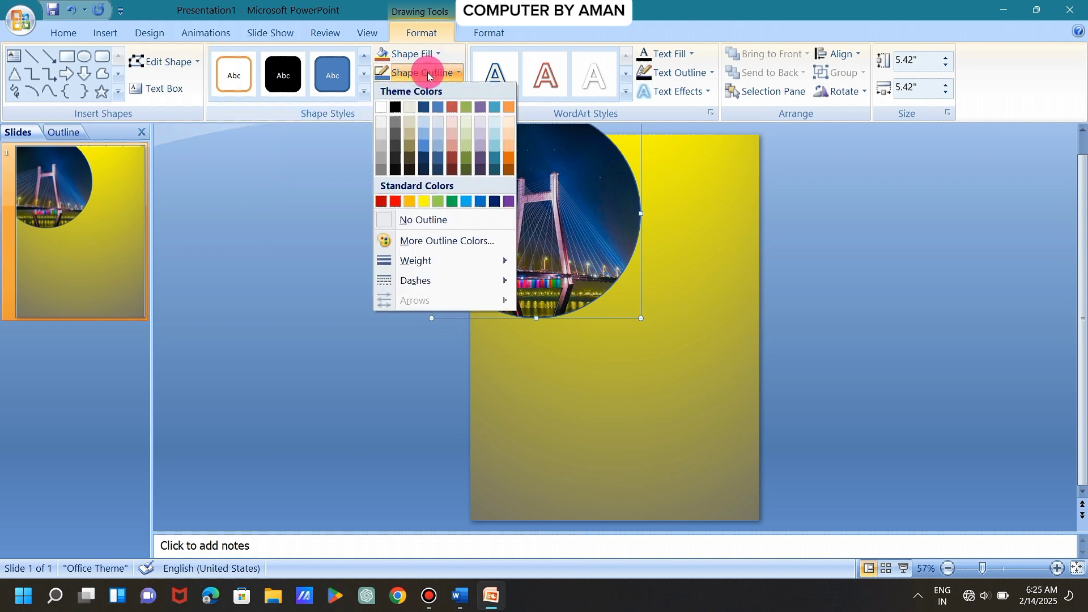
click(431, 218)
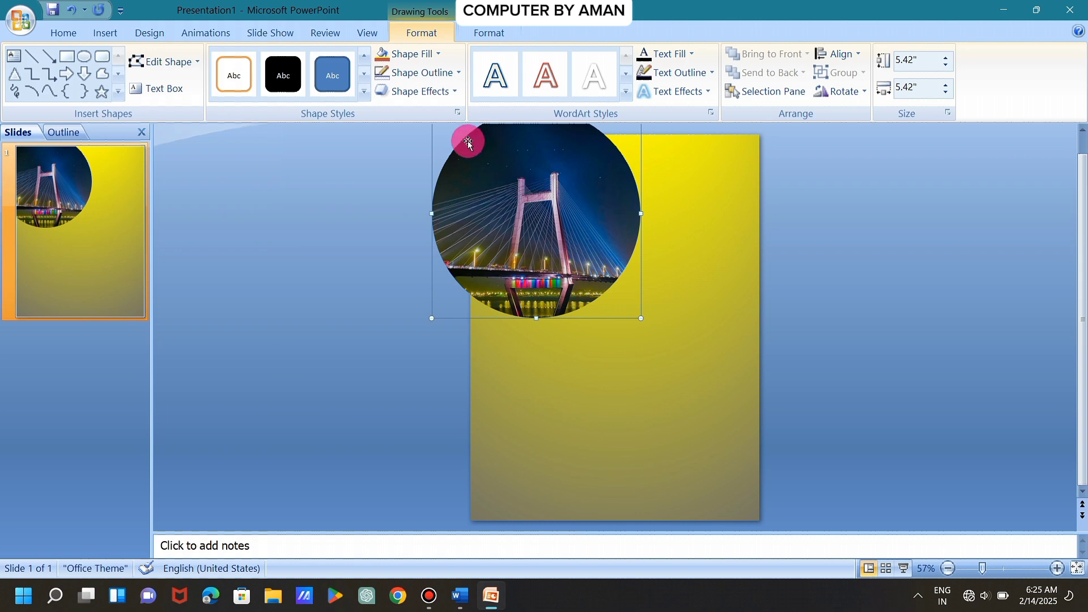
click(429, 93)
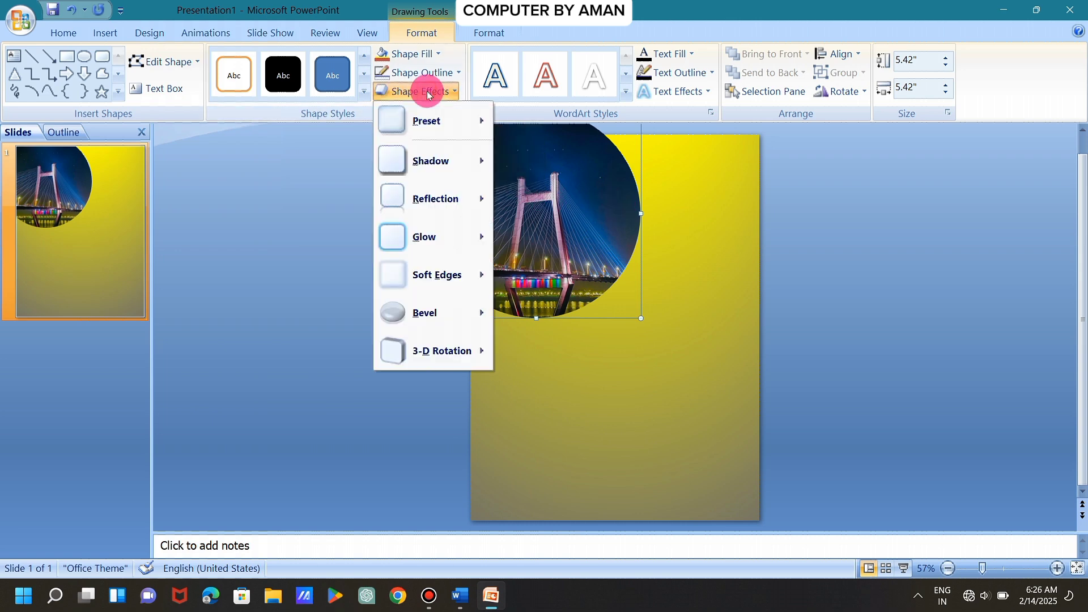
mouse_move(437, 161)
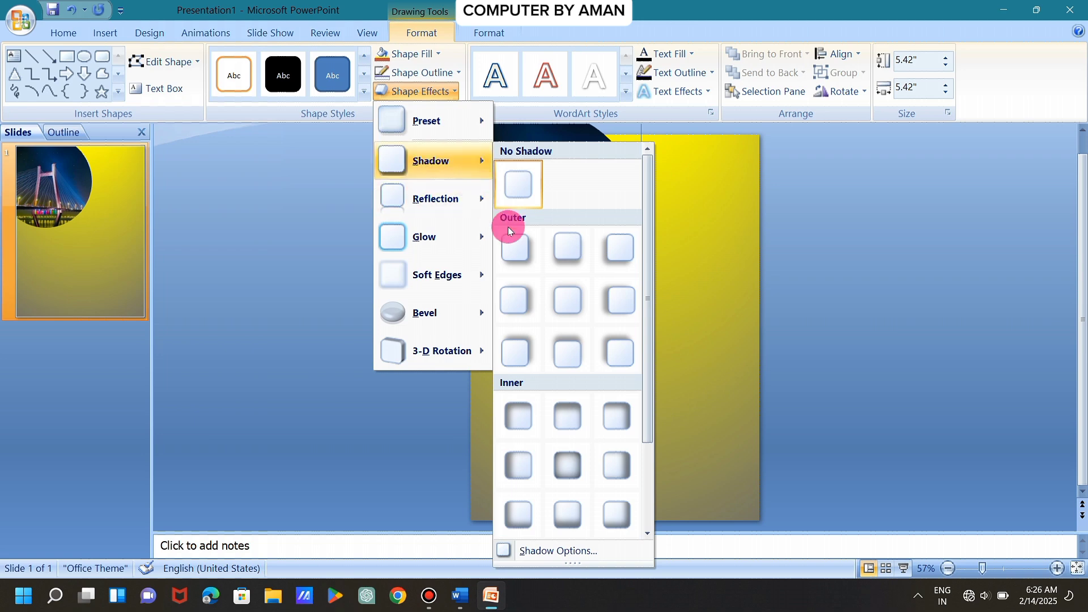
click(519, 259)
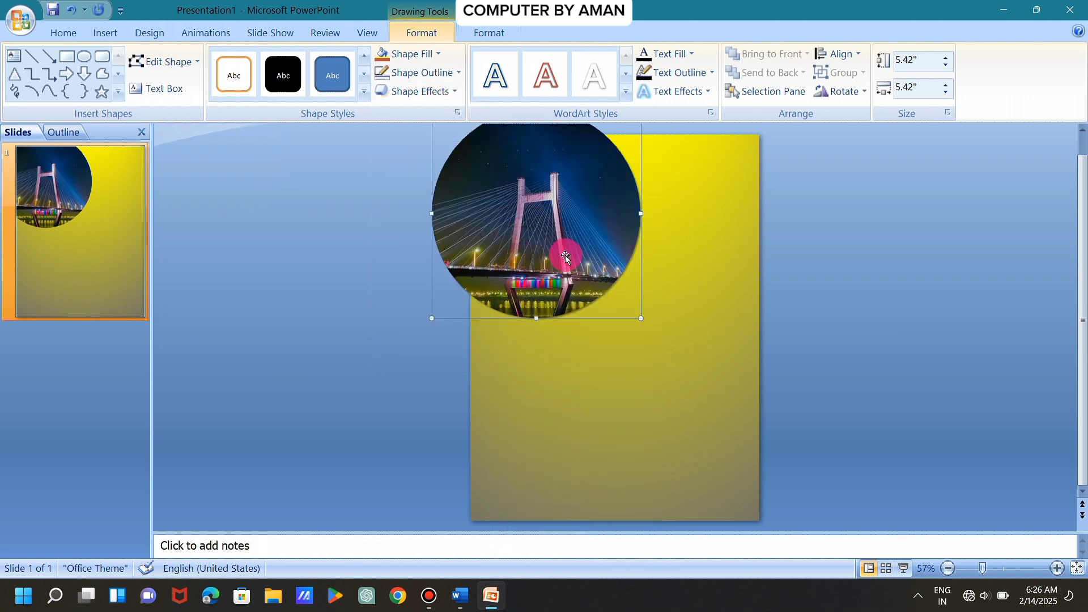
Set the shadow distance of the circular bridge photo to 21 pt and deselect the picture.
click(434, 93)
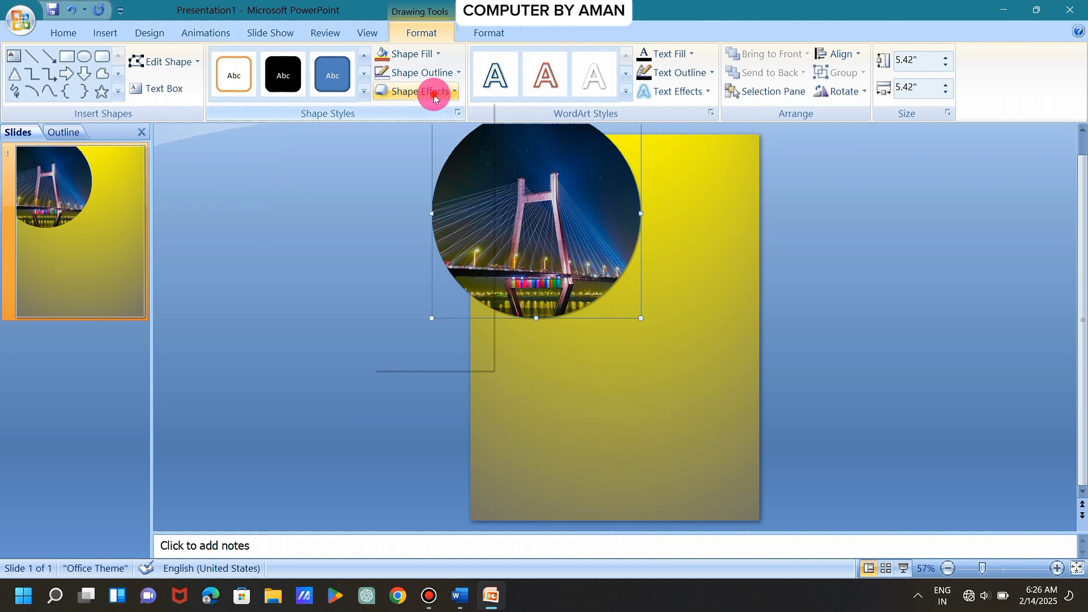
mouse_move(443, 164)
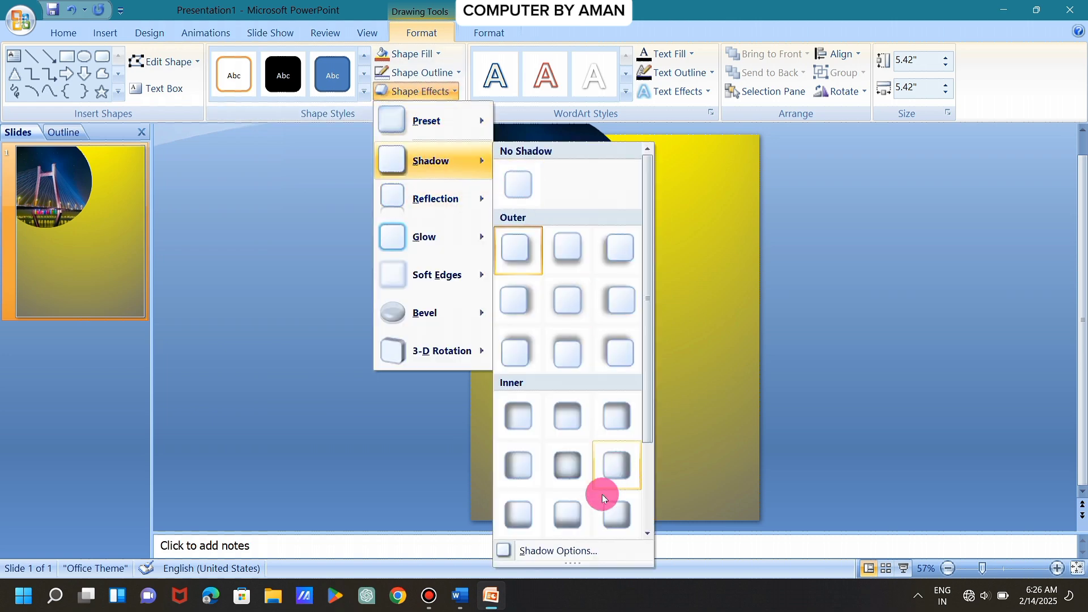
click(576, 550)
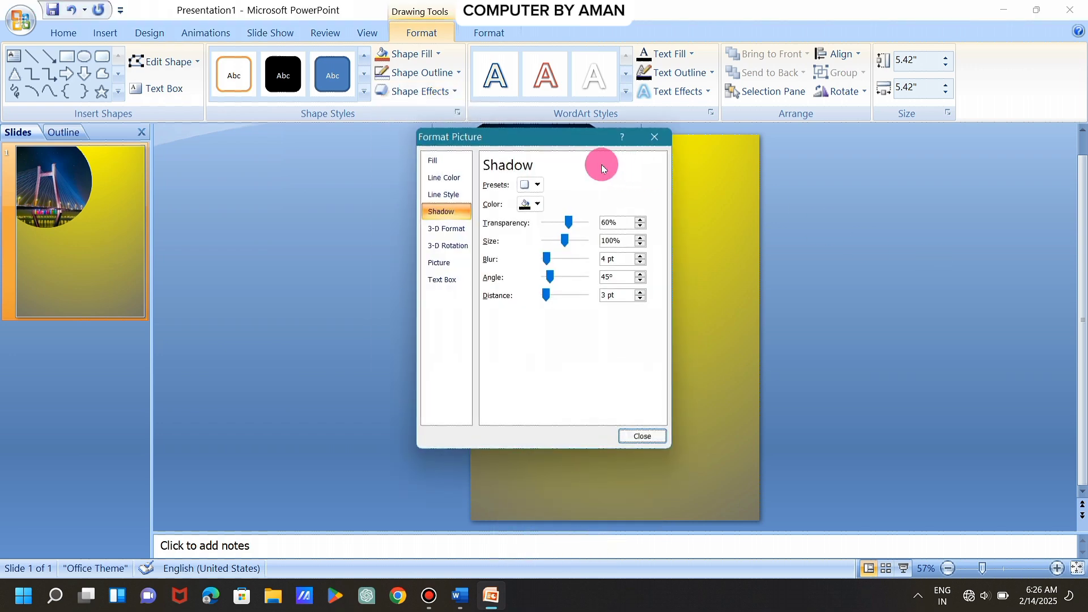
drag(566, 140, 831, 156)
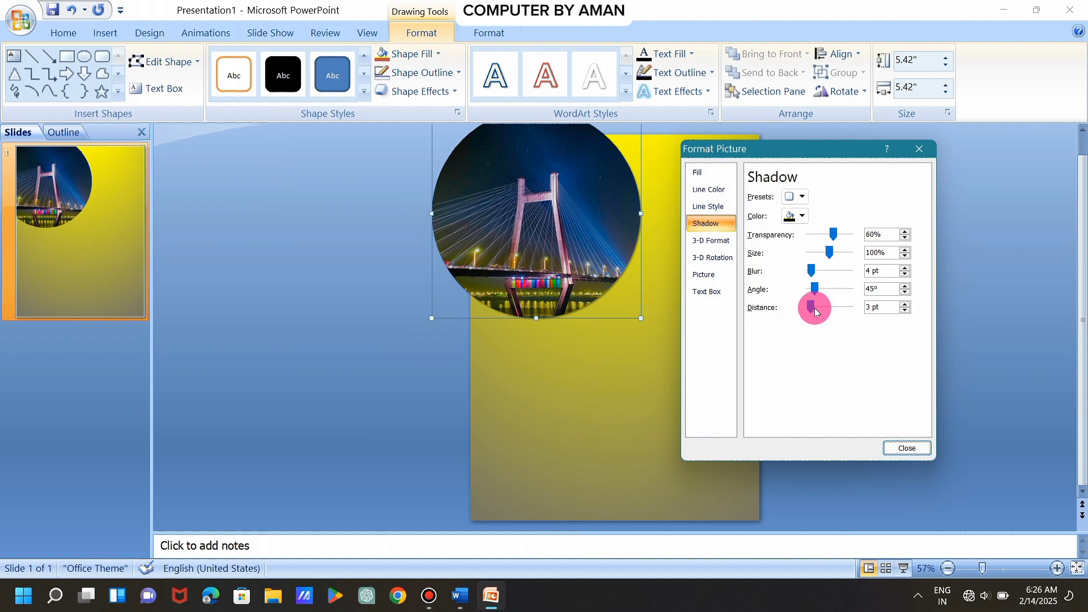
drag(814, 307, 816, 310)
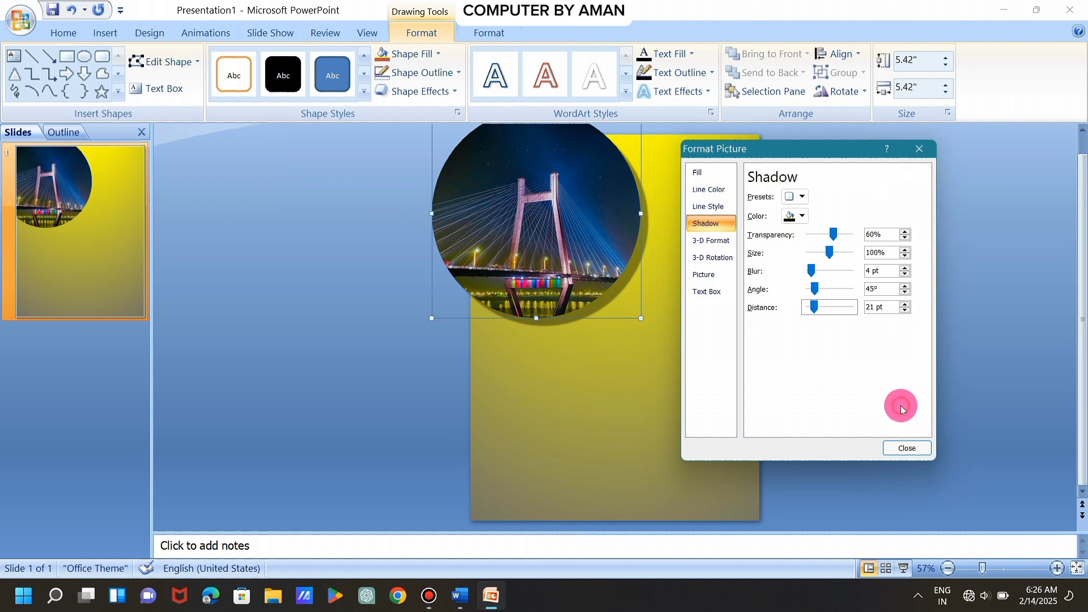
click(907, 446)
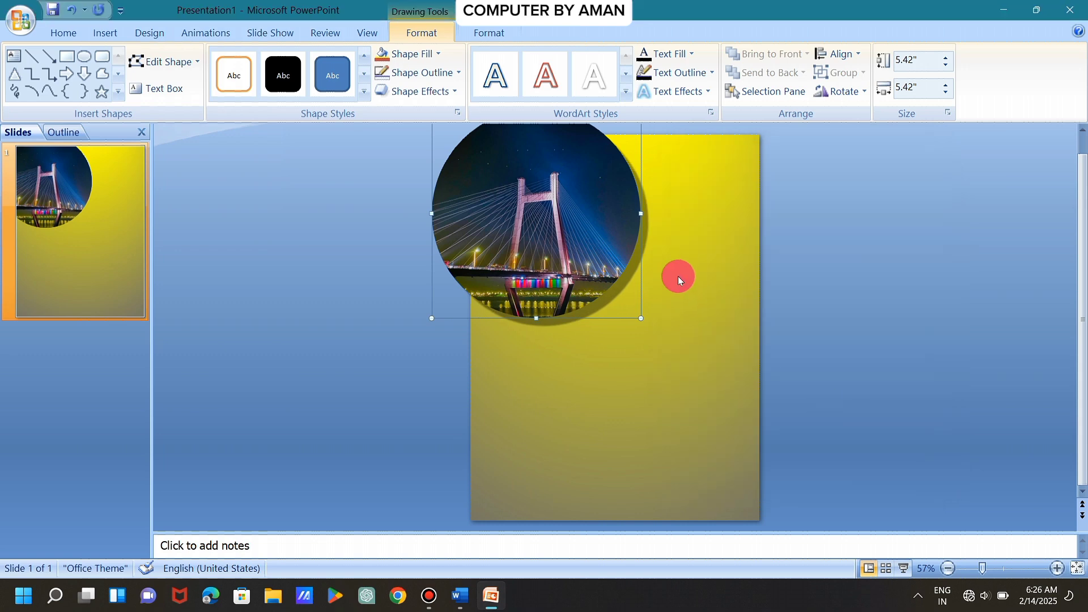
click(680, 276)
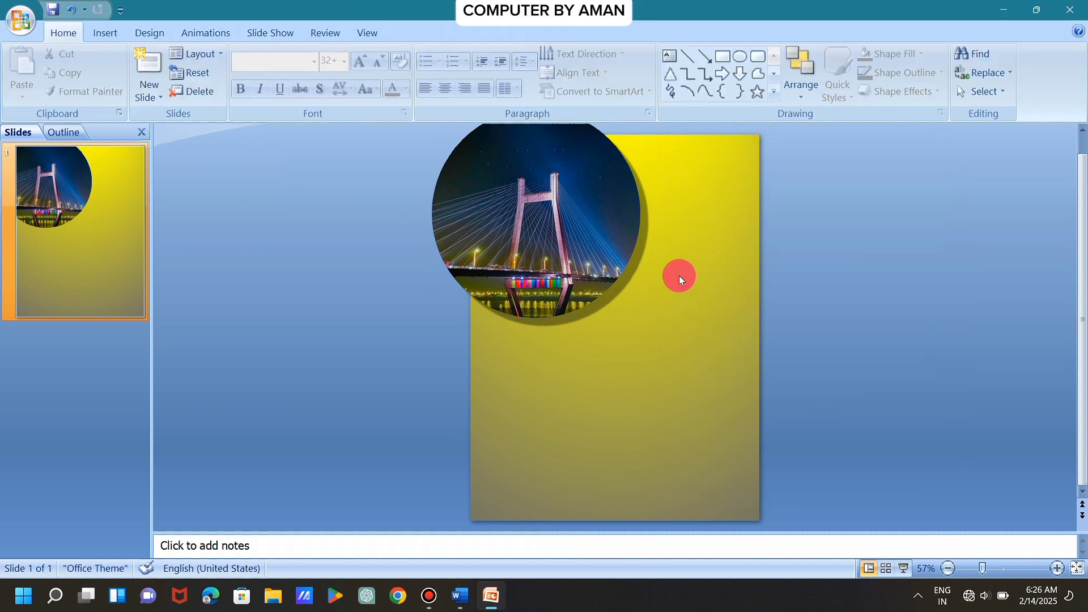
Draw a second large circle overlapping the bridge photo and move it up over the slide's upper-right corner.
click(99, 29)
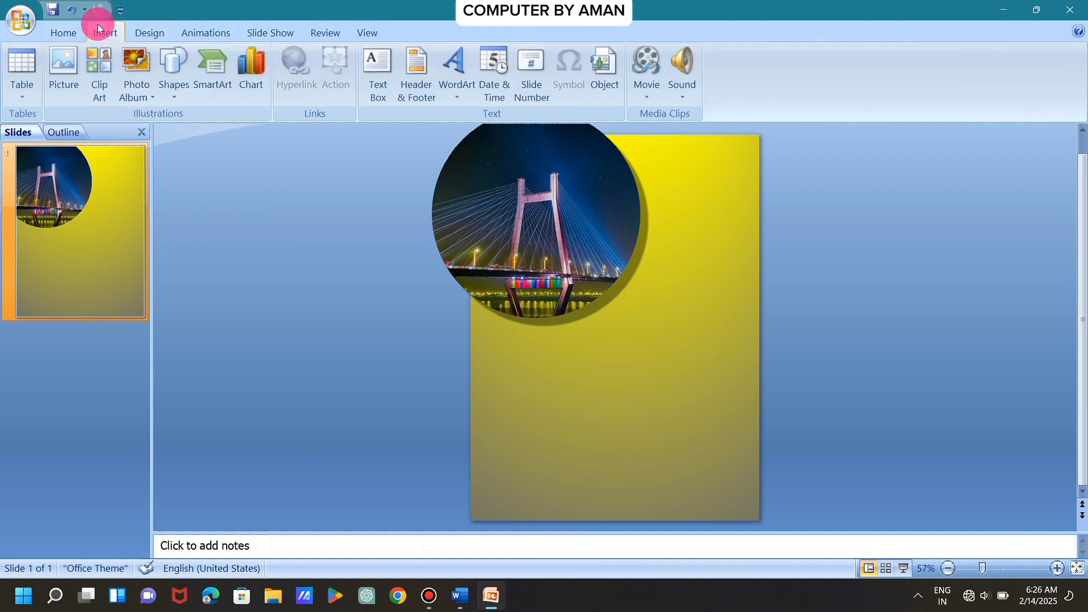
click(174, 62)
click(245, 135)
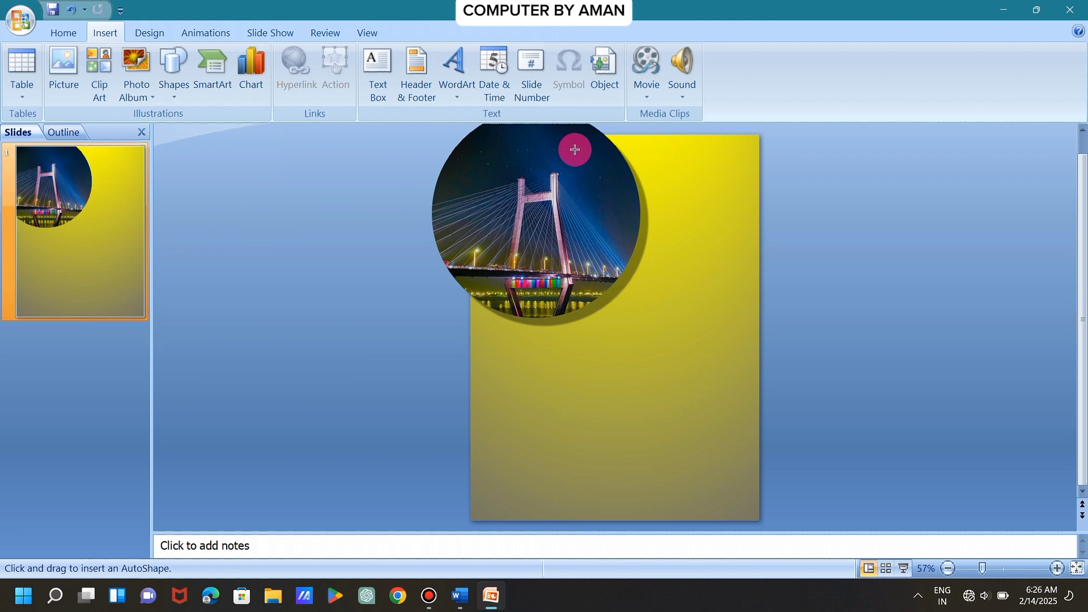
drag(574, 149, 848, 321)
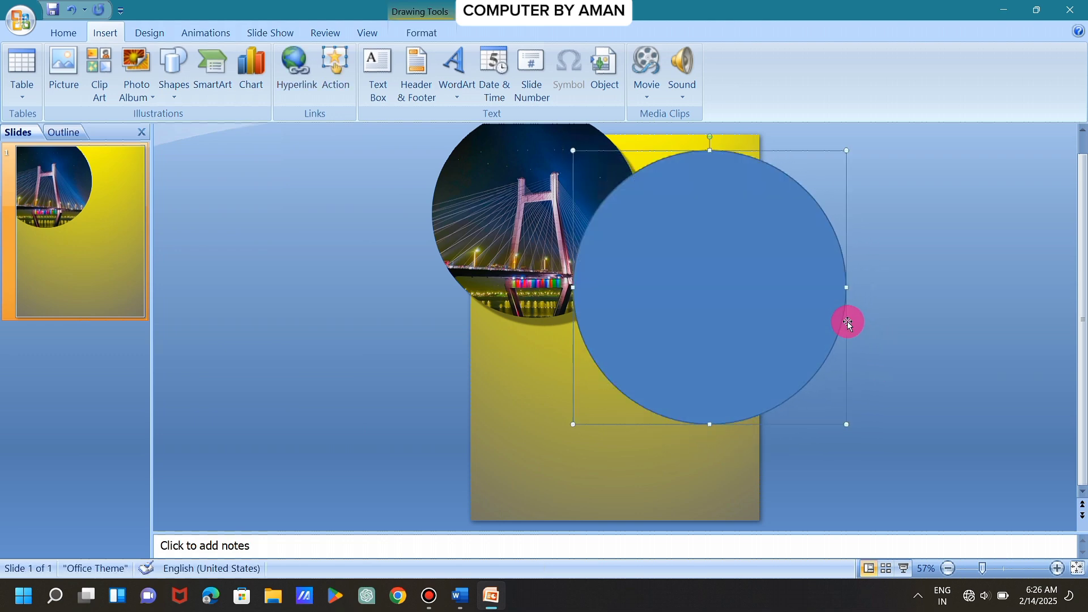
drag(761, 291, 762, 224)
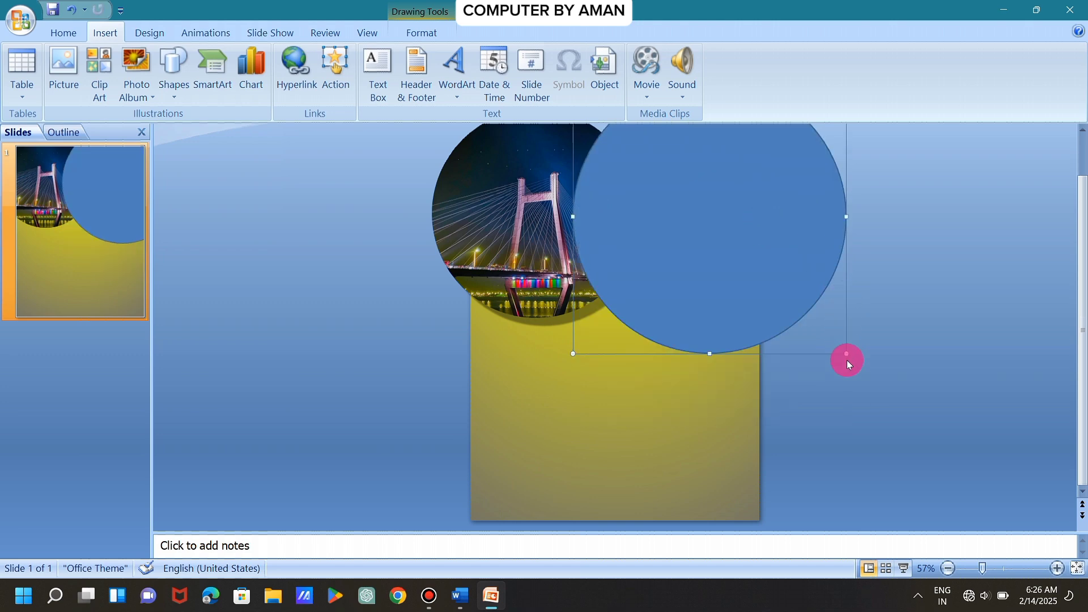
Shrink the new circle to about 6.58" high by 6.17" wide, nudge it into place and send it behind the bridge photo.
drag(845, 353, 811, 334)
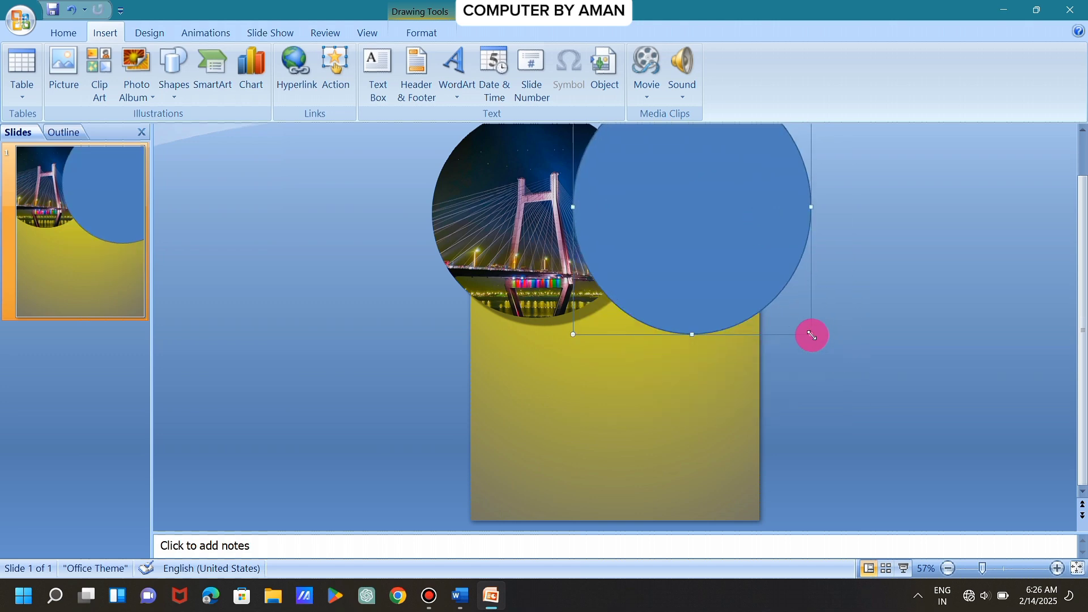
drag(754, 249, 757, 251)
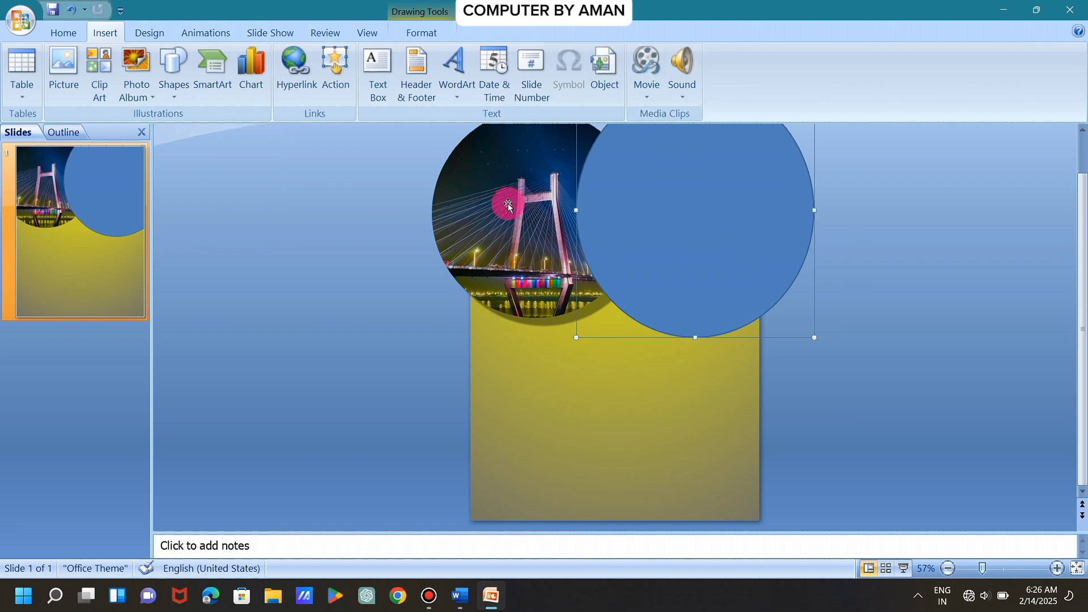
click(432, 35)
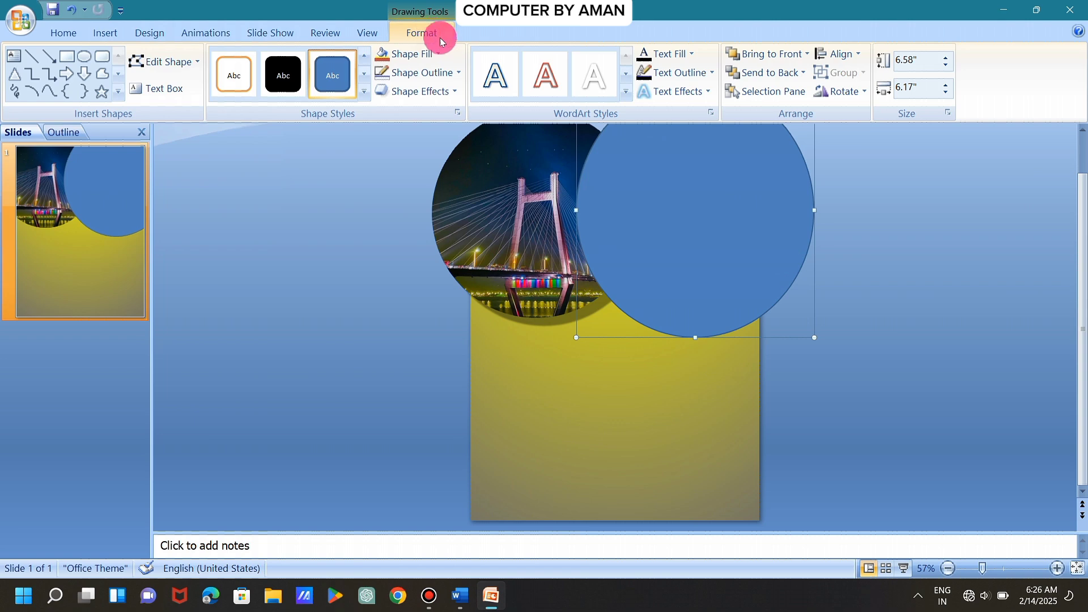
click(787, 78)
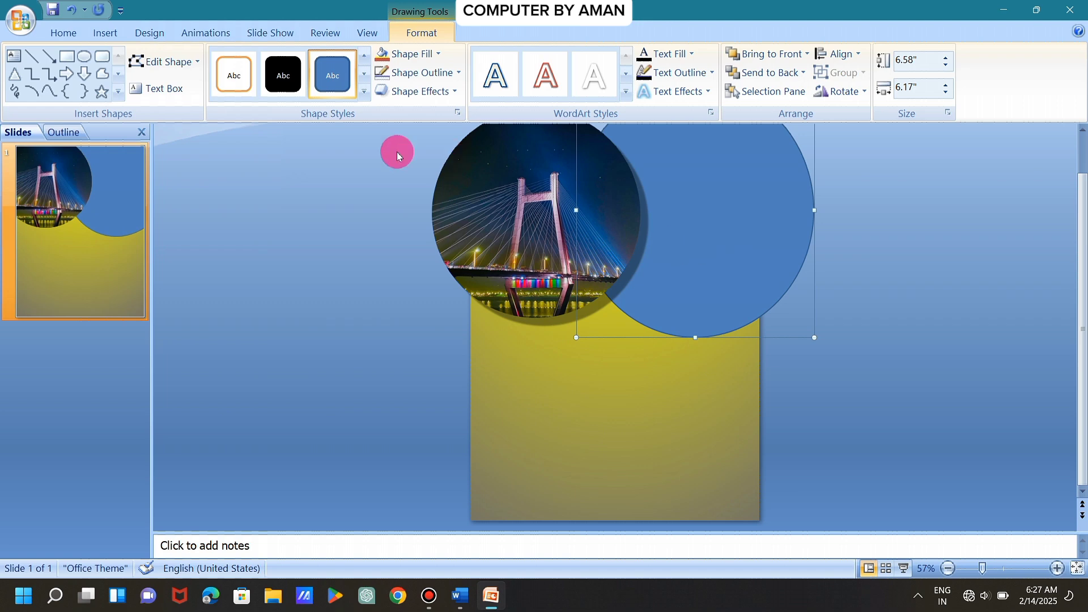
Fill the rear circle with the daytime aerial tent-city photo from the MAHAKUMBH folder and shift it slightly upward.
click(98, 31)
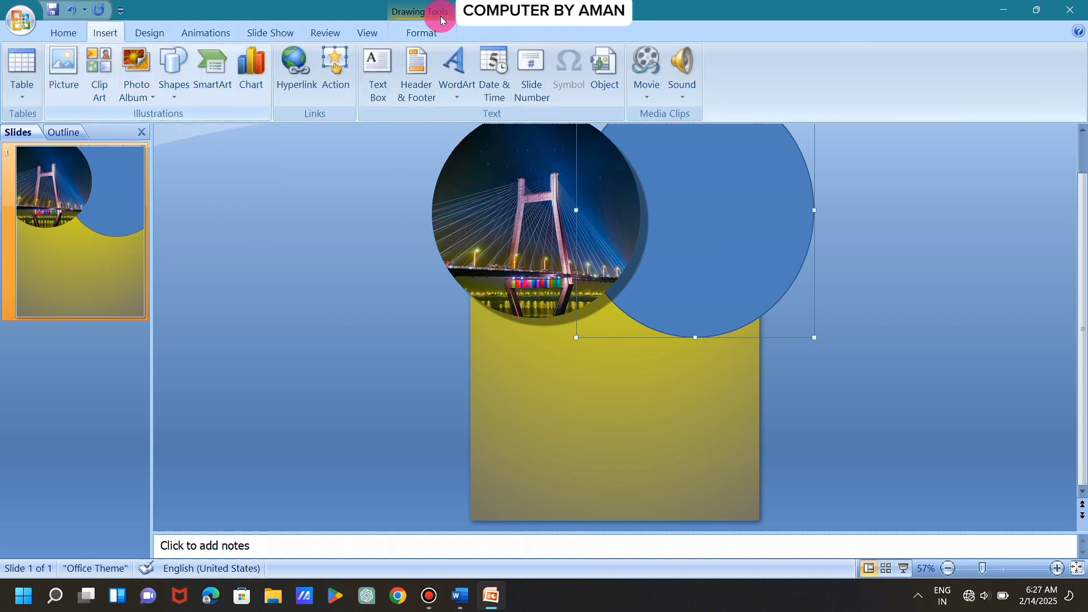
click(434, 33)
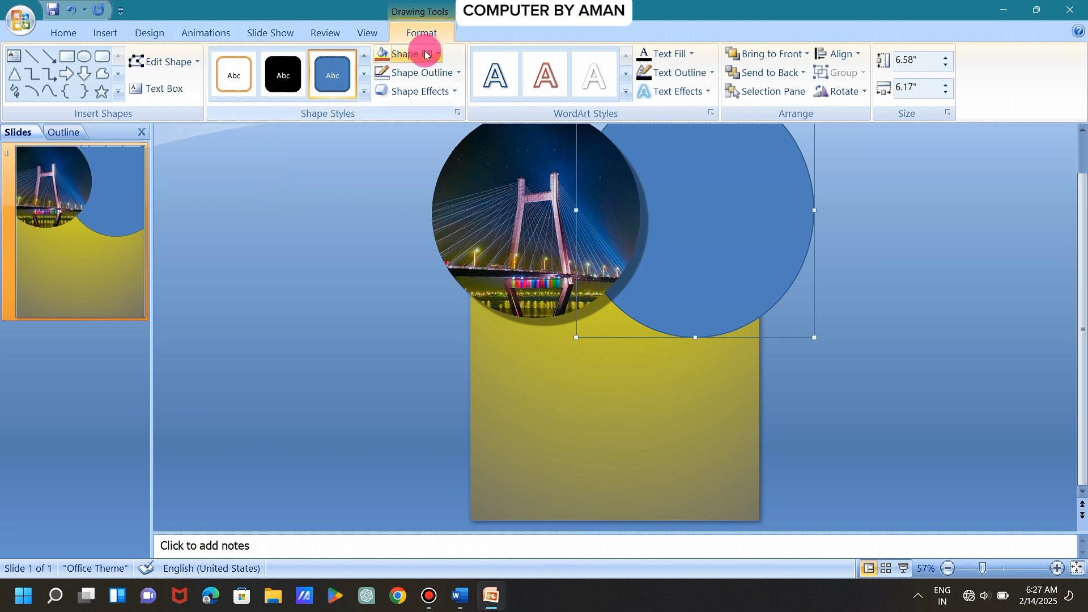
click(425, 53)
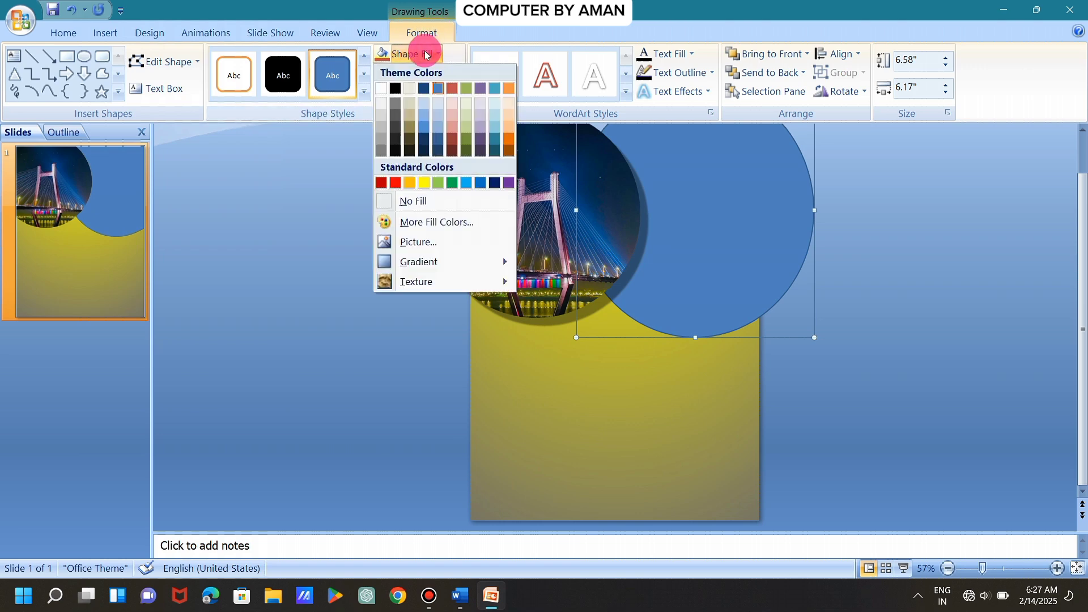
click(426, 242)
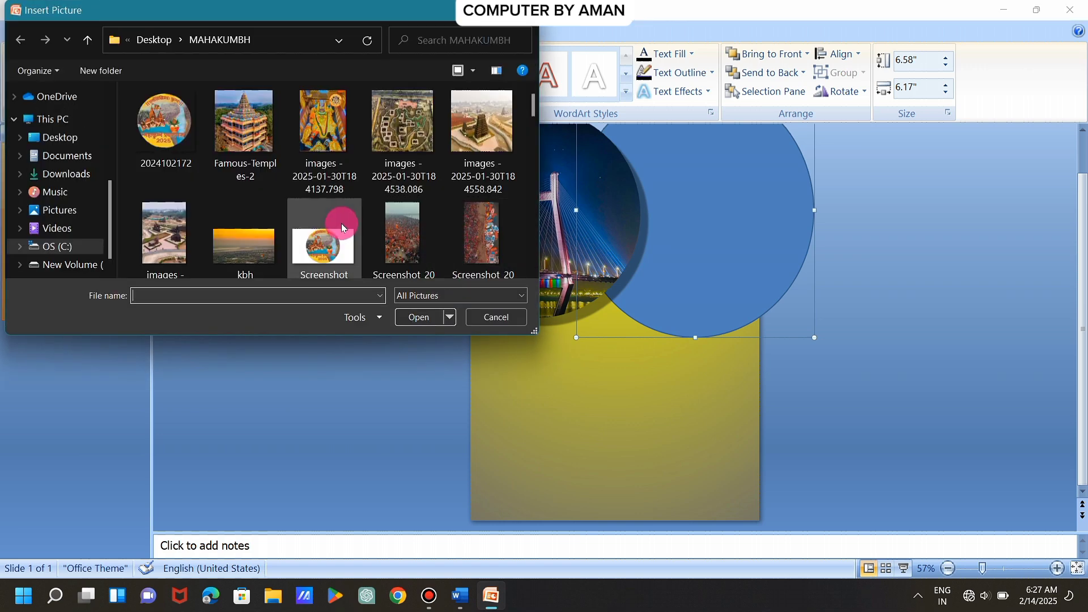
scroll(336, 226, down, 6)
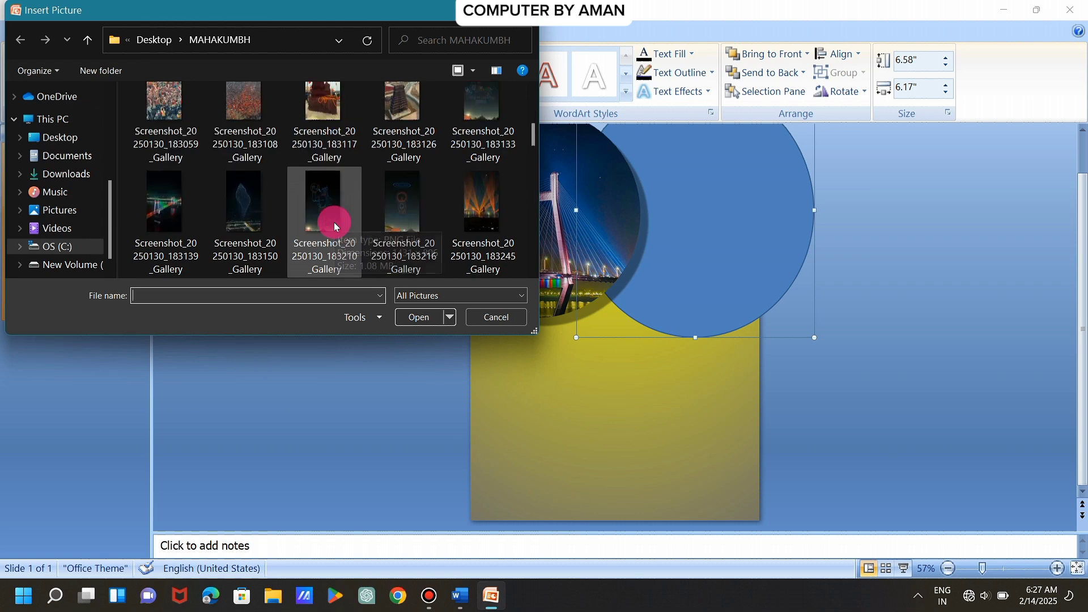
scroll(336, 227, down, 6)
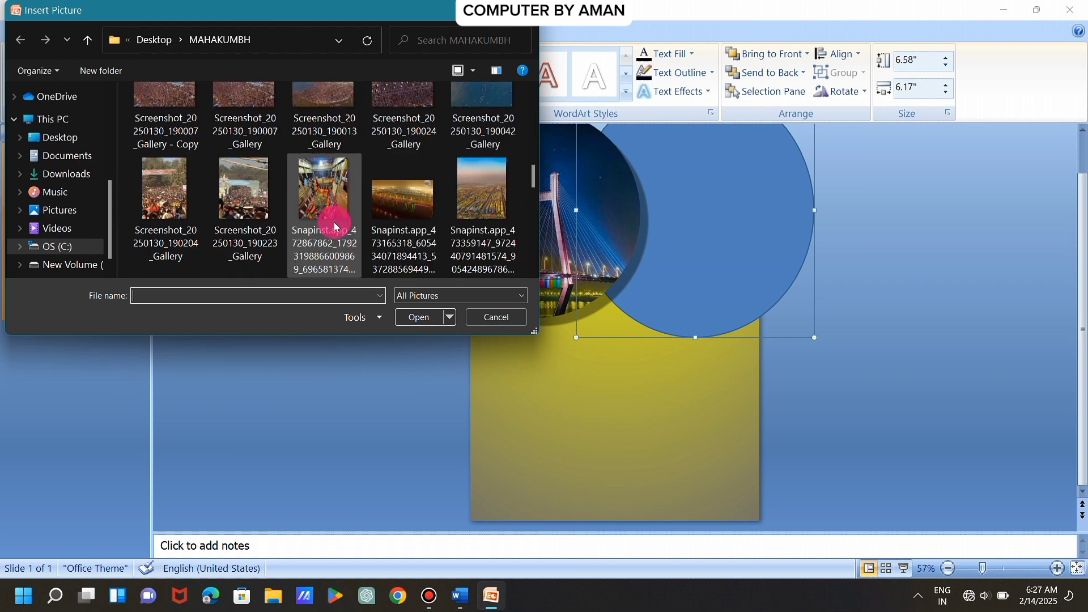
click(468, 197)
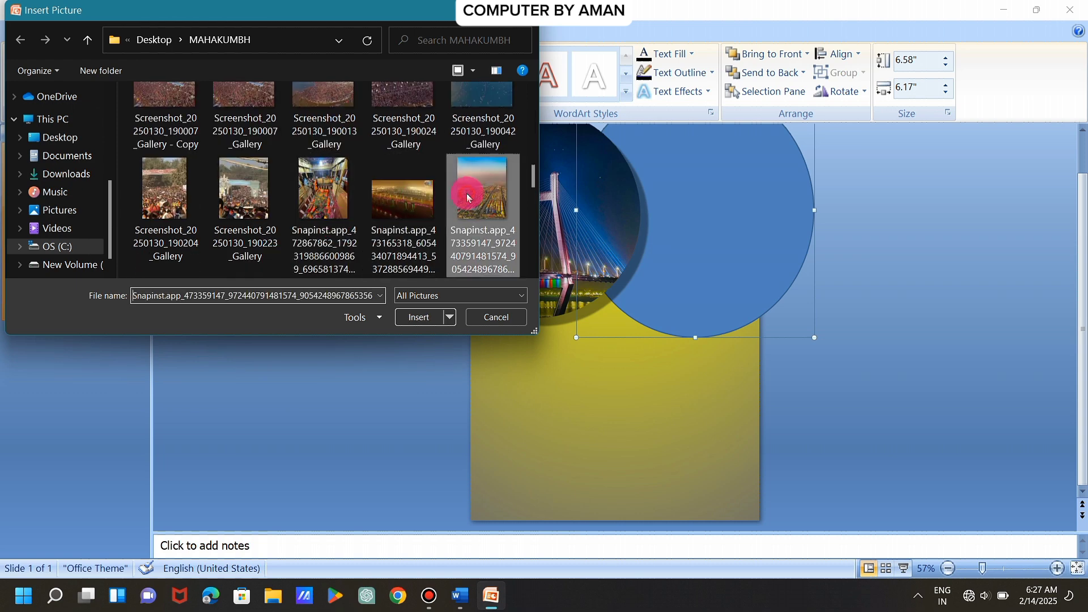
scroll(468, 197, down, 2)
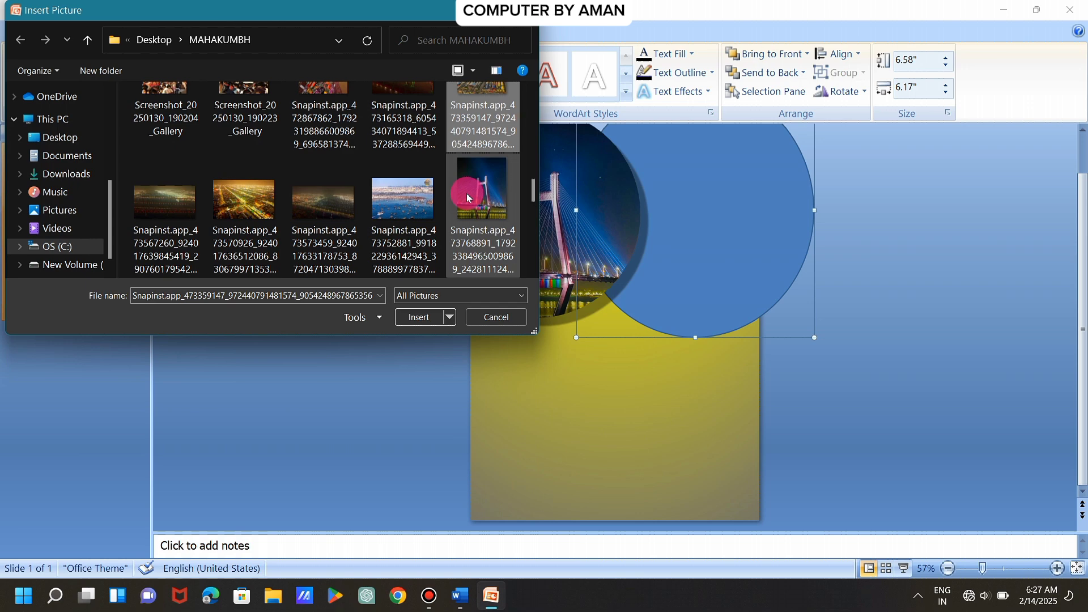
click(408, 319)
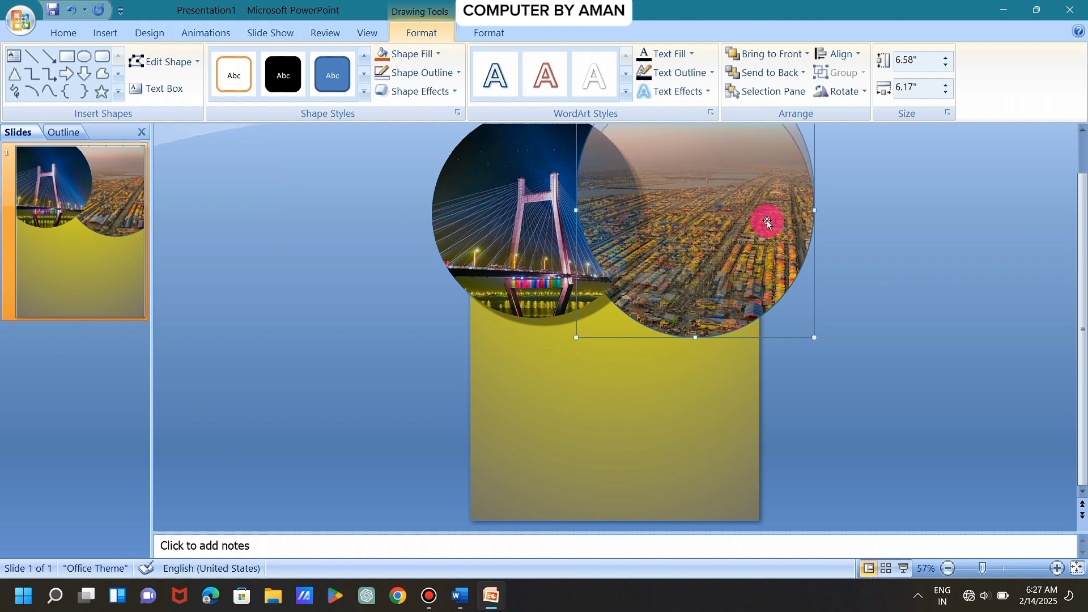
drag(768, 222, 766, 206)
click(873, 252)
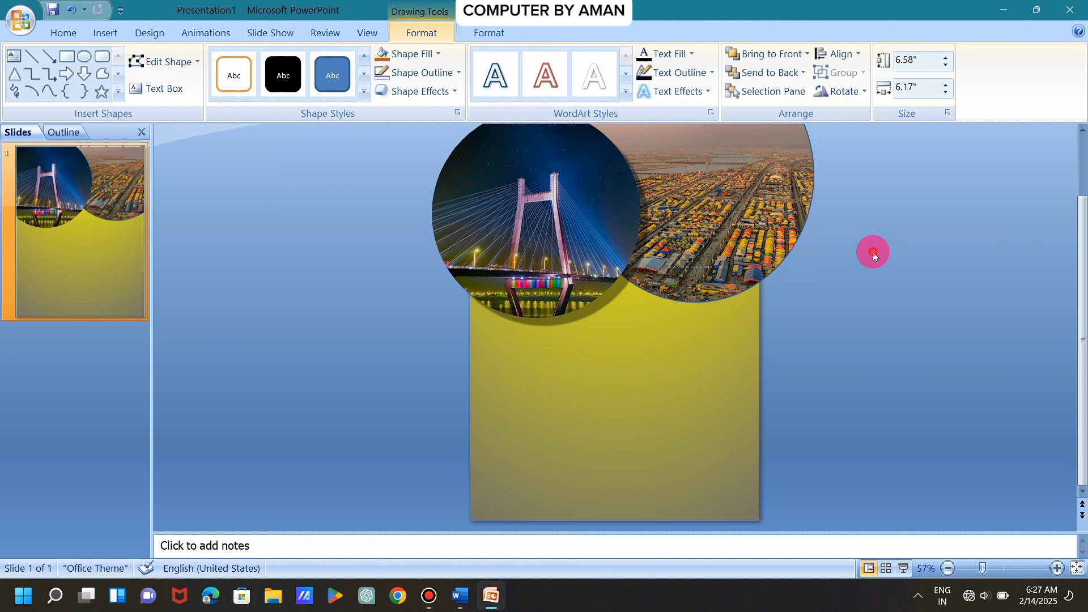